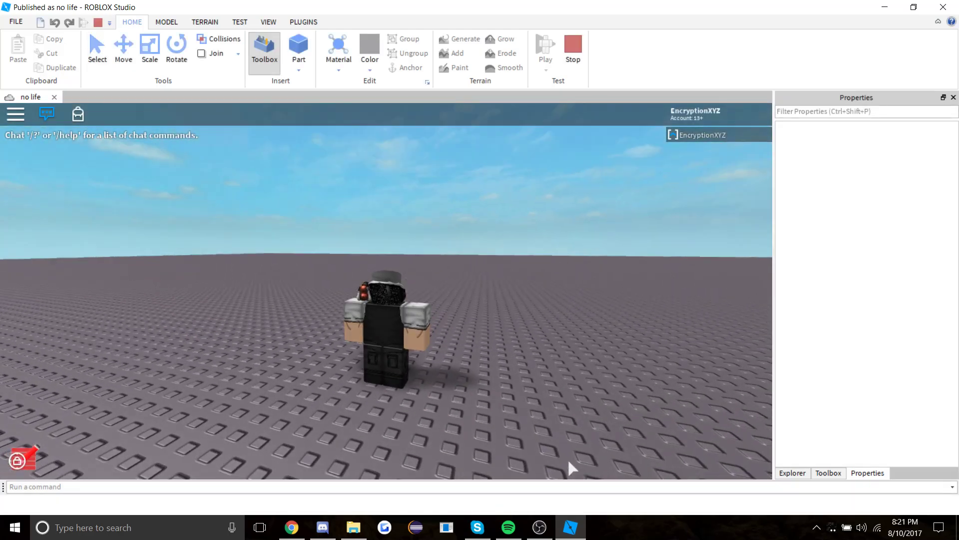
In Play mode, walk the avatar, open the notepad panel, then close it with the trash icon
key(d)
key(s)
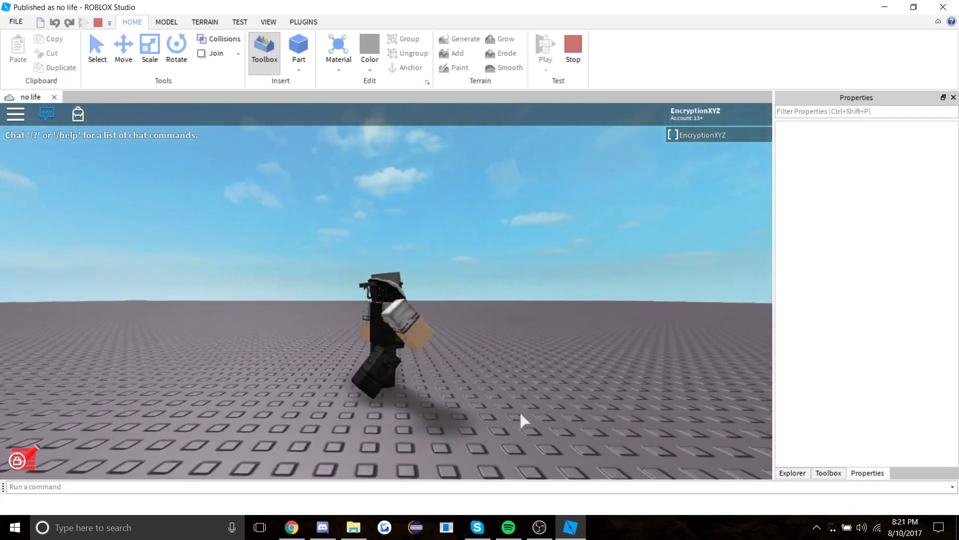
right_drag(520, 409, 546, 404)
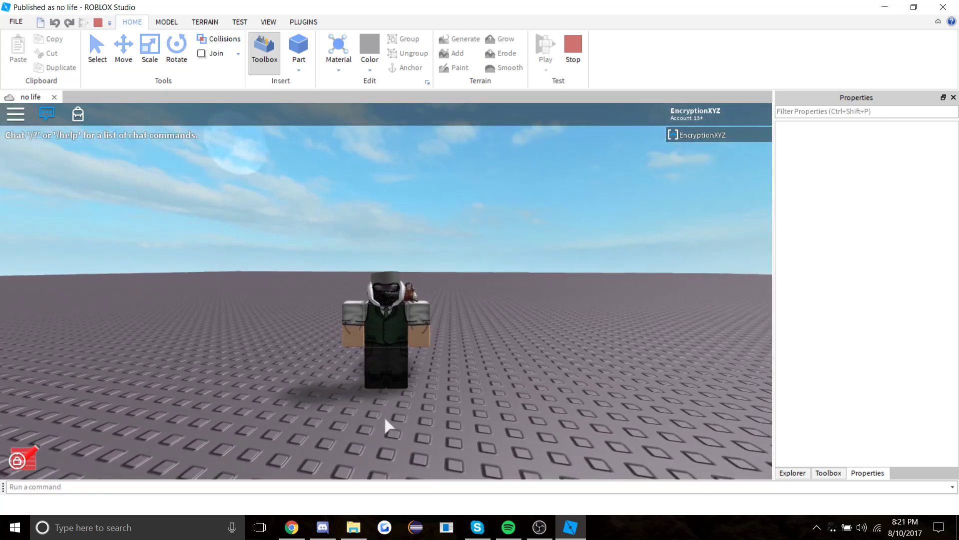
click(30, 456)
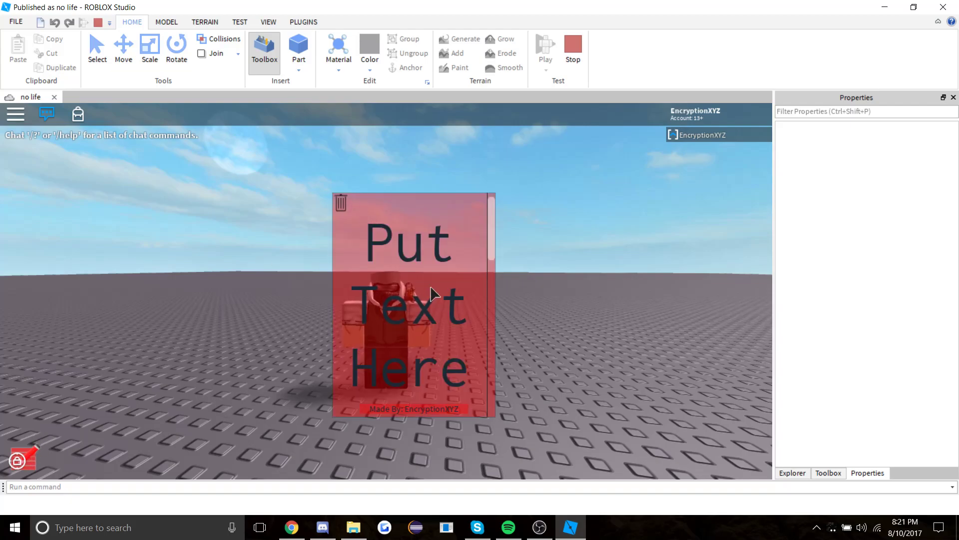
click(340, 202)
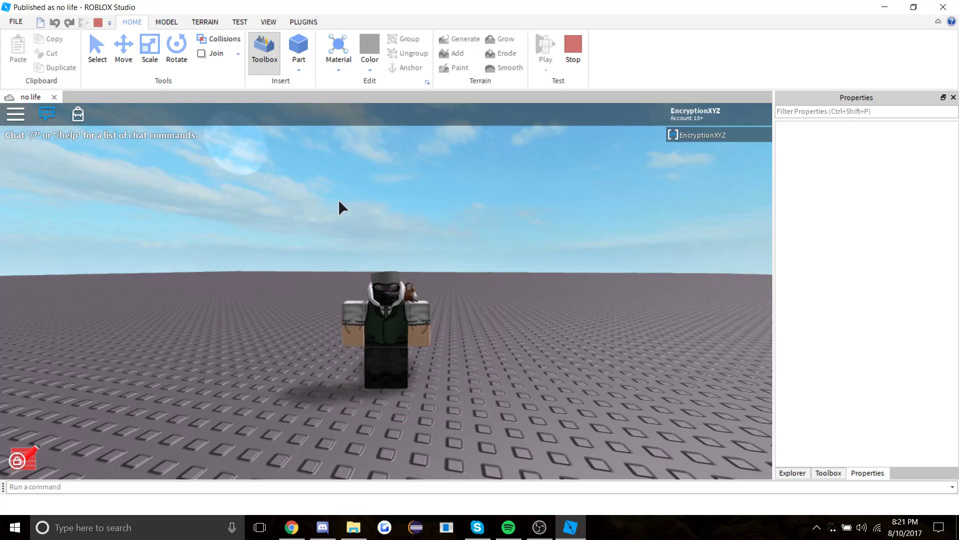
Stop the play test and show the Toolbox free-model library
key(a)
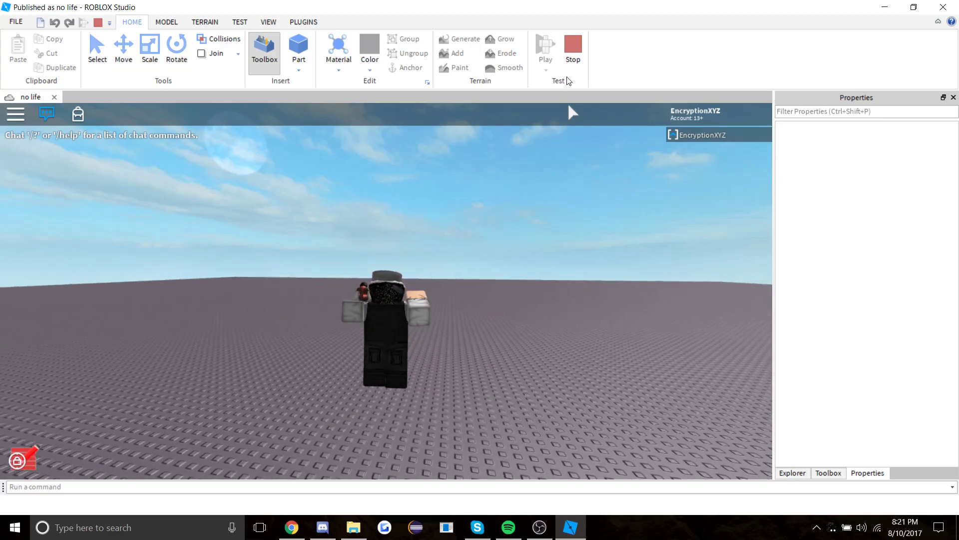
click(573, 46)
right_drag(518, 405, 517, 405)
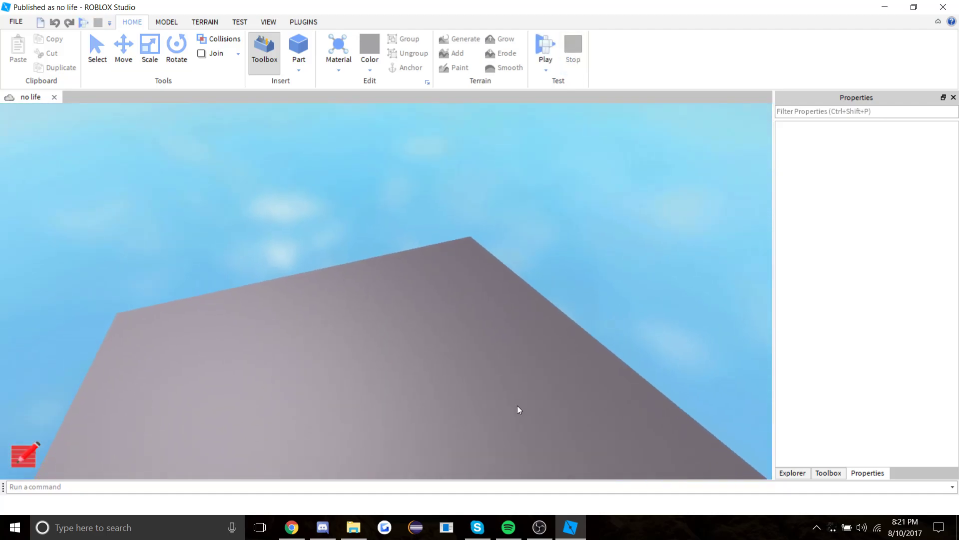
click(828, 473)
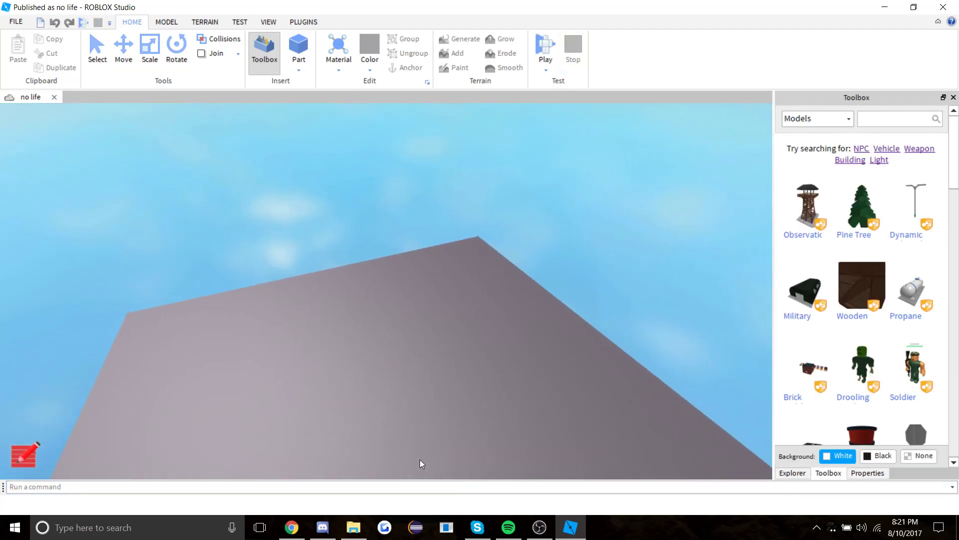
Go from File Explorer's Art folder to Downloads and select if_Bin_2202256
click(354, 527)
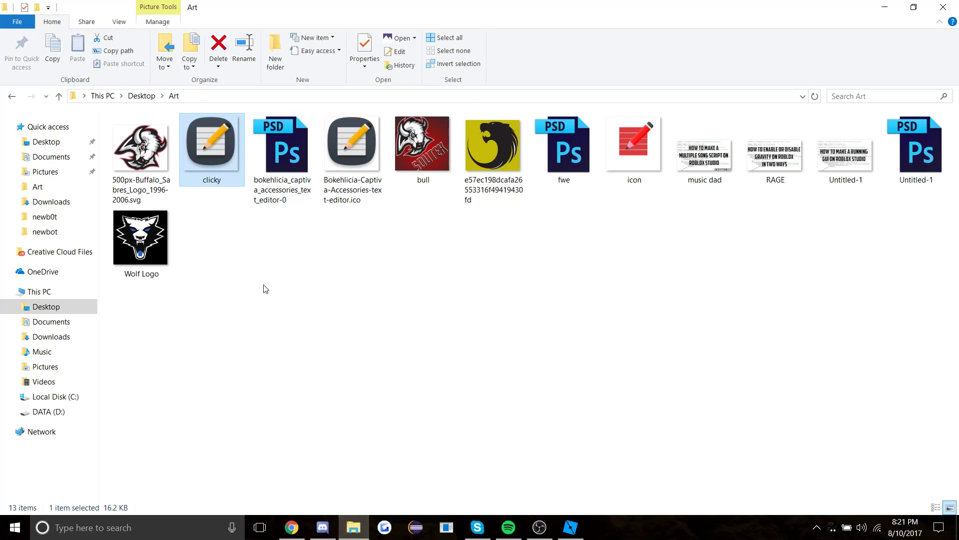
click(266, 285)
click(228, 147)
click(51, 202)
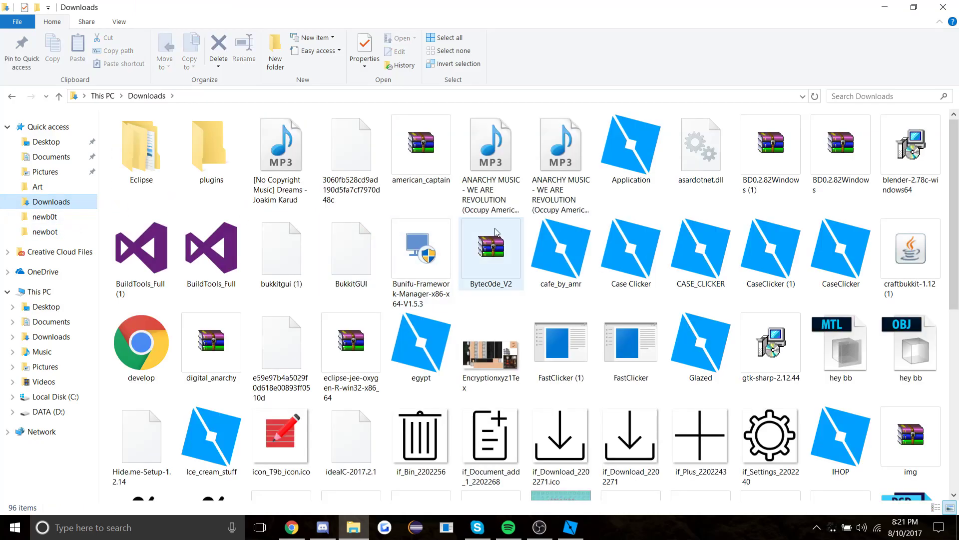
click(420, 432)
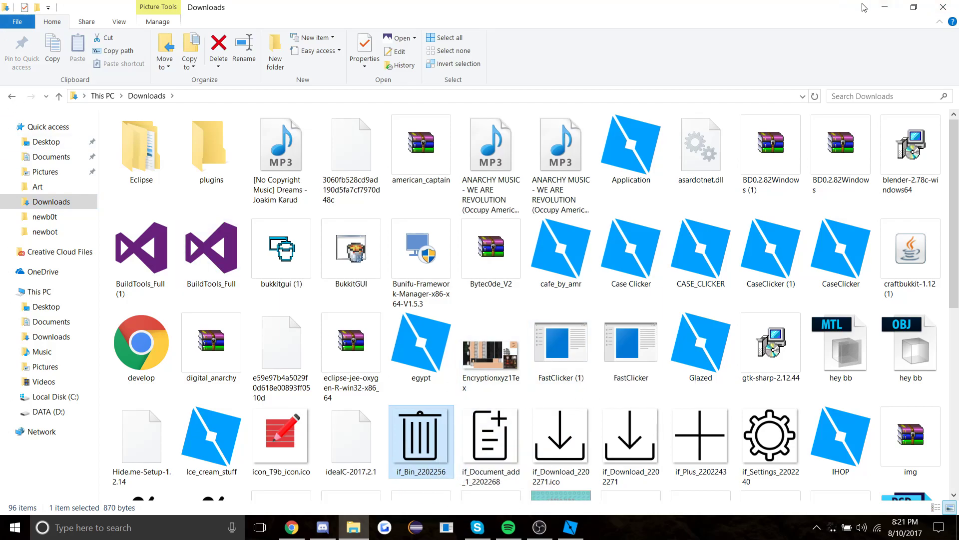
Back in Studio, insert a ScreenGui into StarterGui from the Explorer
click(885, 7)
right_drag(595, 332, 595, 331)
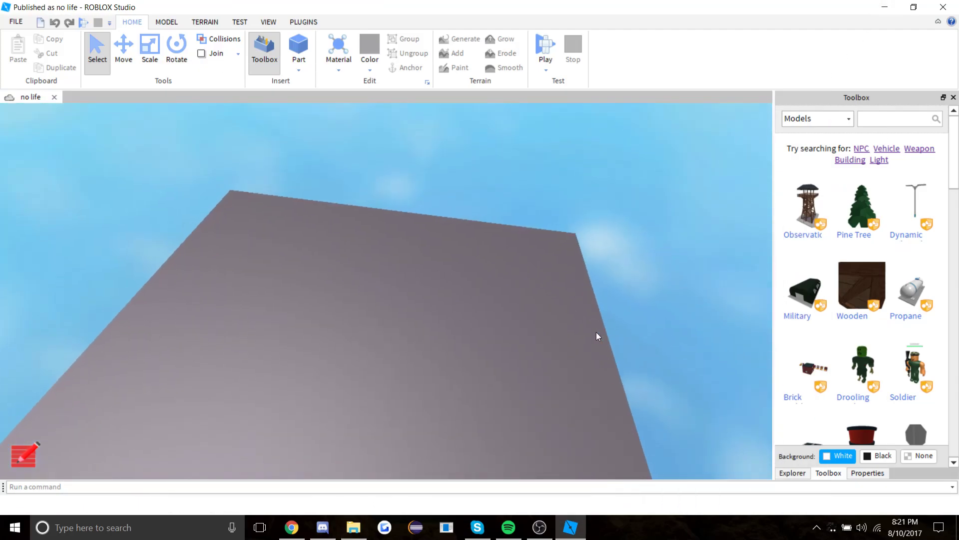
click(790, 474)
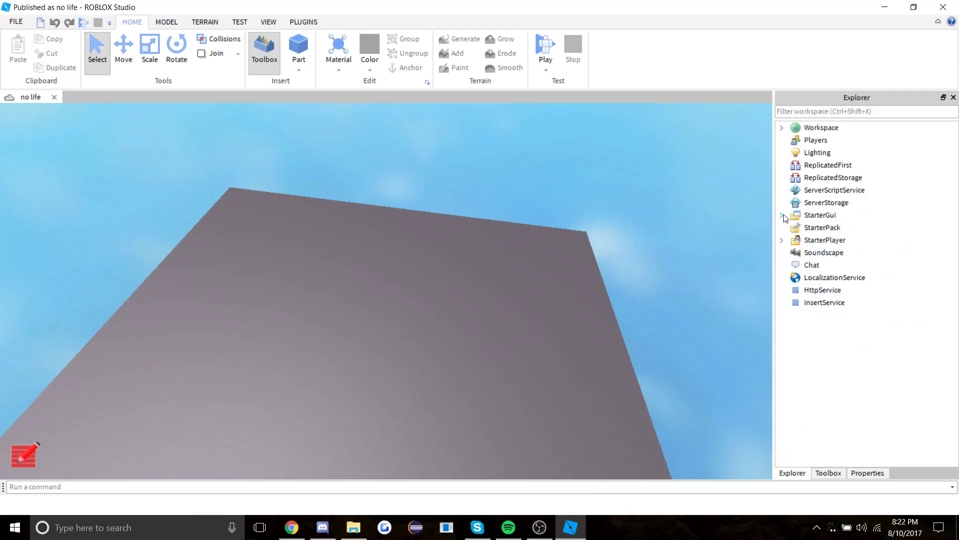
double_click(844, 215)
right_click(845, 214)
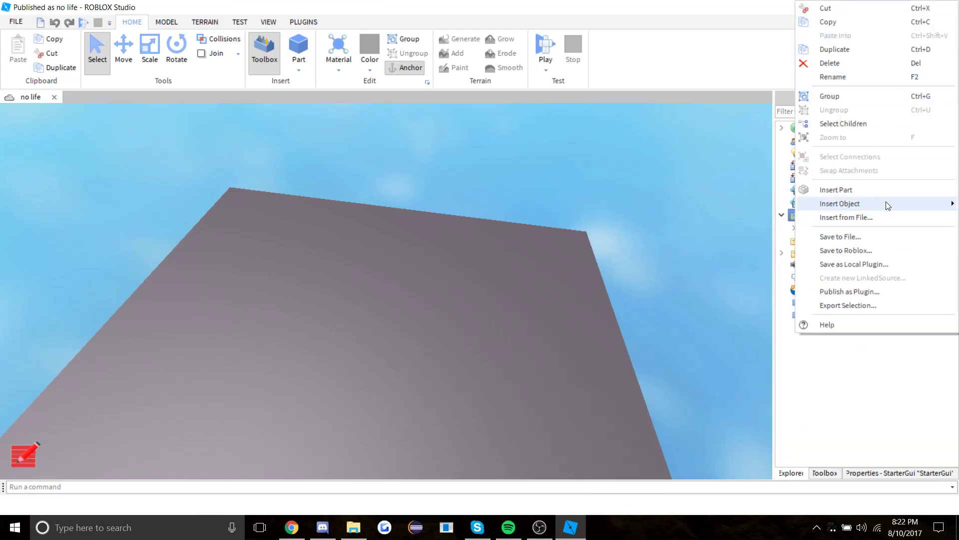
mouse_move(879, 202)
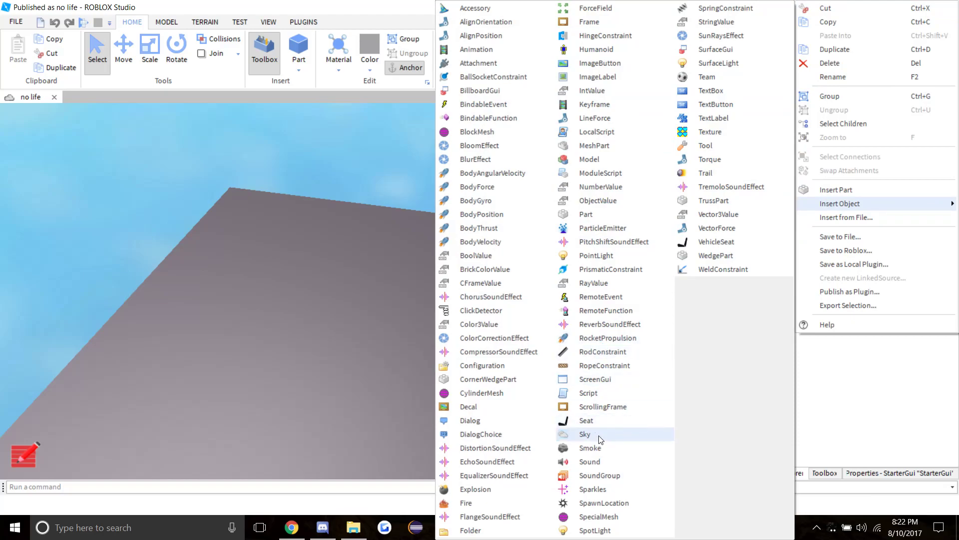
click(597, 379)
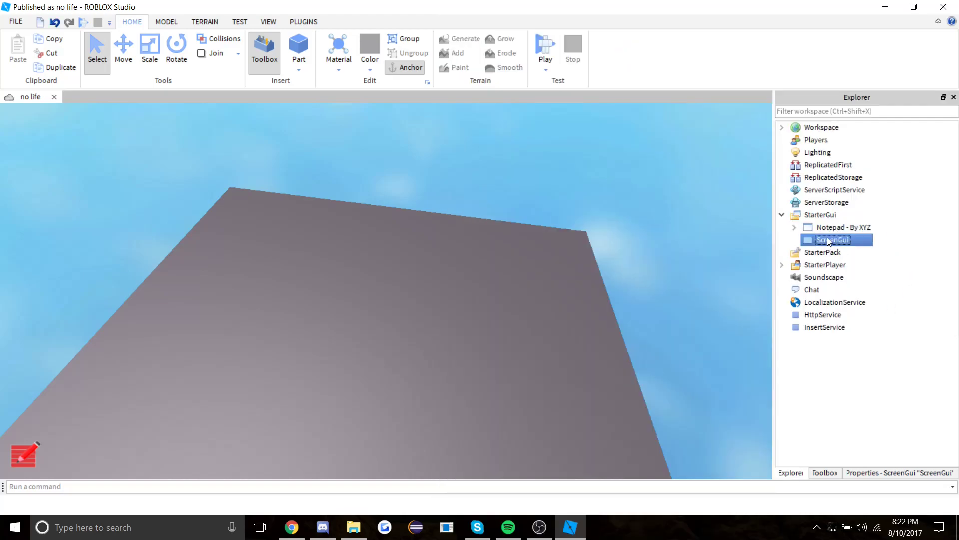
Rename the new ScreenGui to 'Text Editor' in Properties
click(922, 473)
click(905, 224)
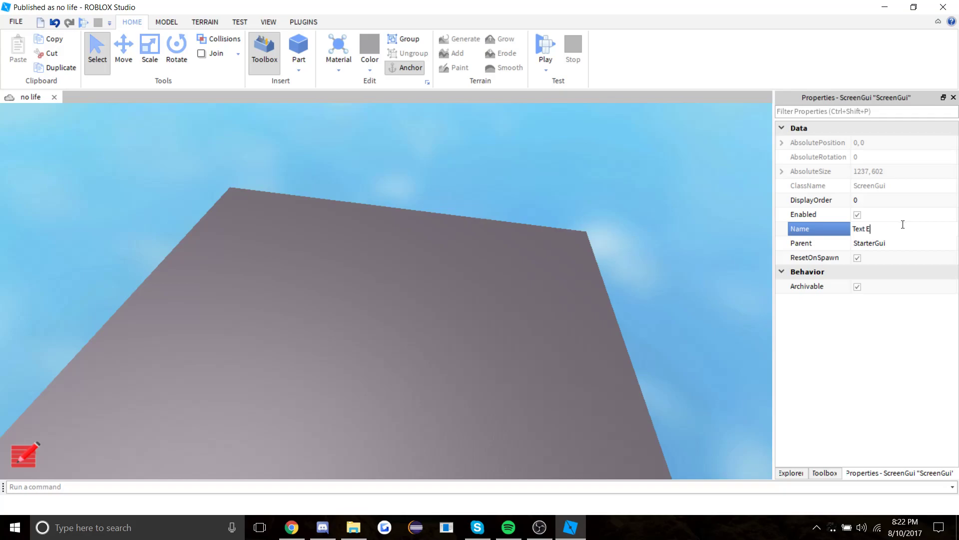
click(835, 475)
click(797, 476)
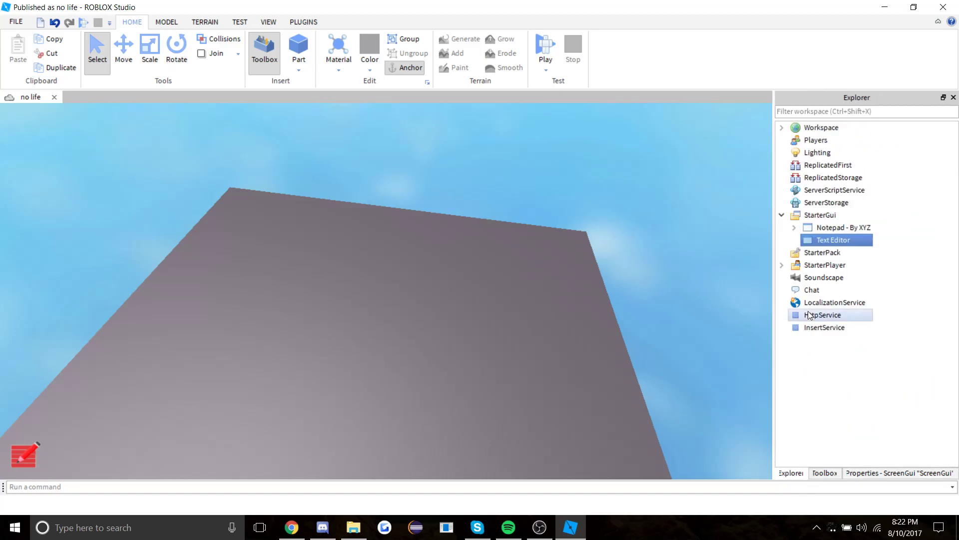
Insert an ImageButton into Text Editor and scroll its Properties down to Image
right_click(811, 242)
mouse_move(864, 208)
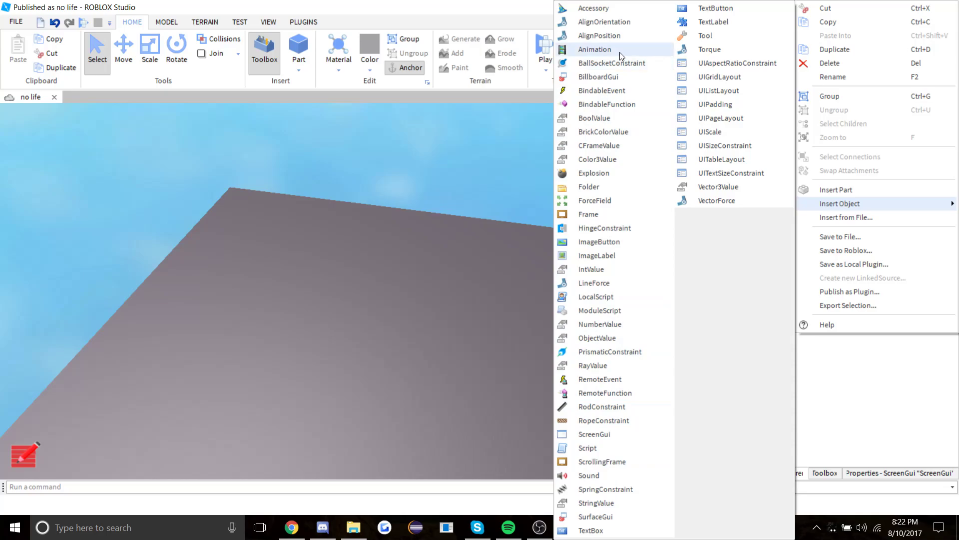
click(641, 242)
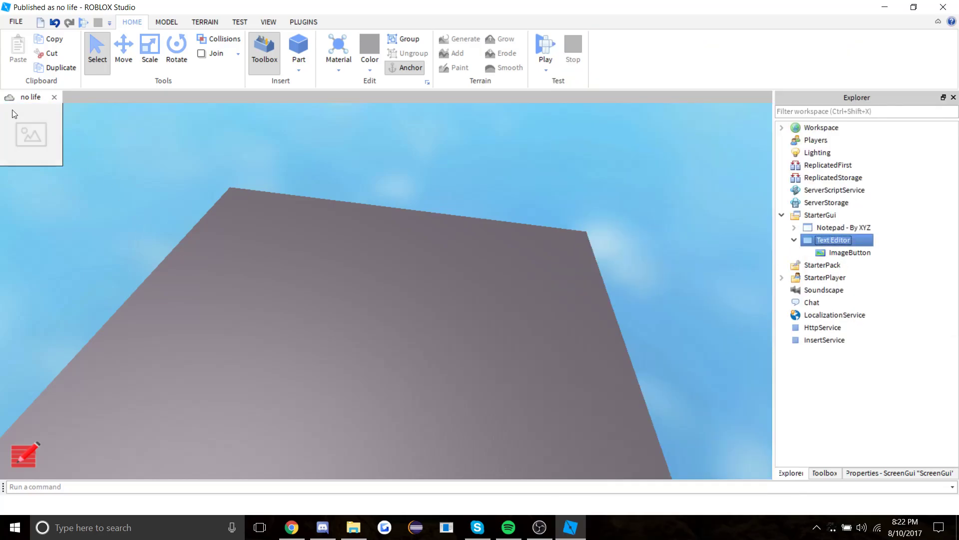
click(873, 253)
click(855, 474)
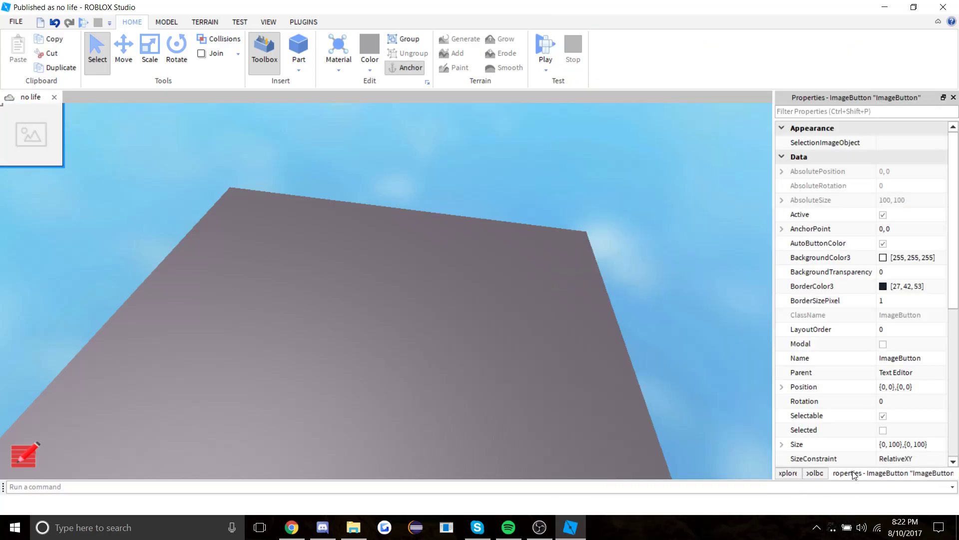
scroll(867, 321, down, 10)
Upload clicky.png from Desktop > Art as the ImageButton's Image
click(911, 373)
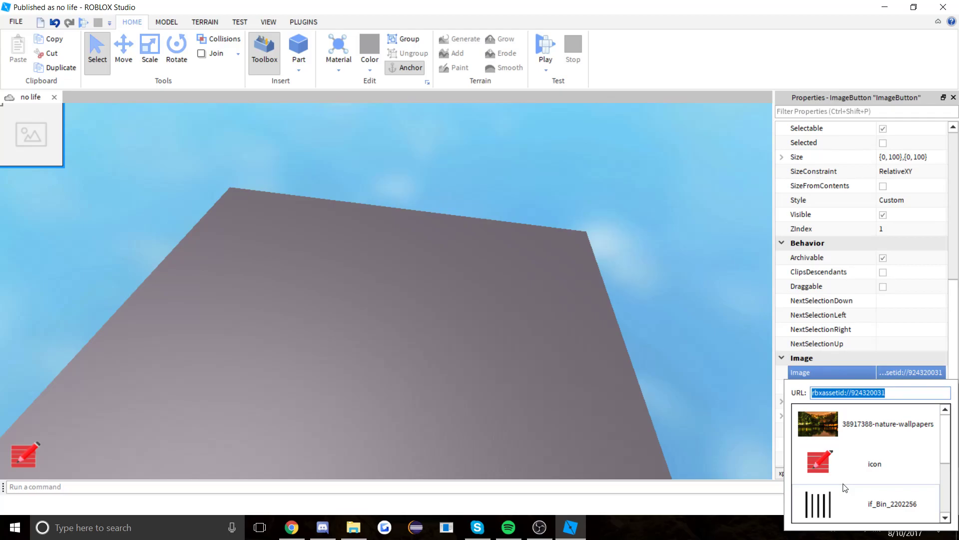
scroll(845, 487, down, 3)
click(856, 497)
click(818, 422)
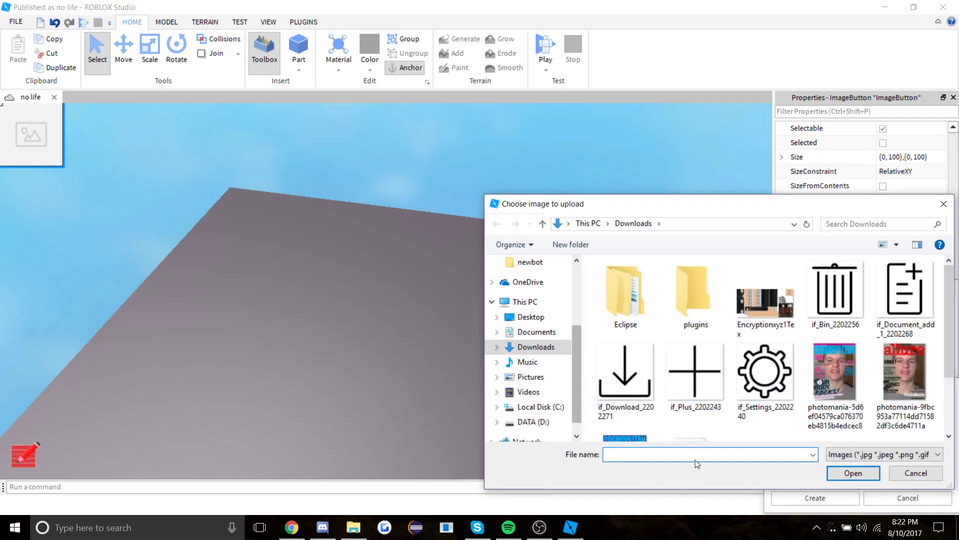
click(532, 317)
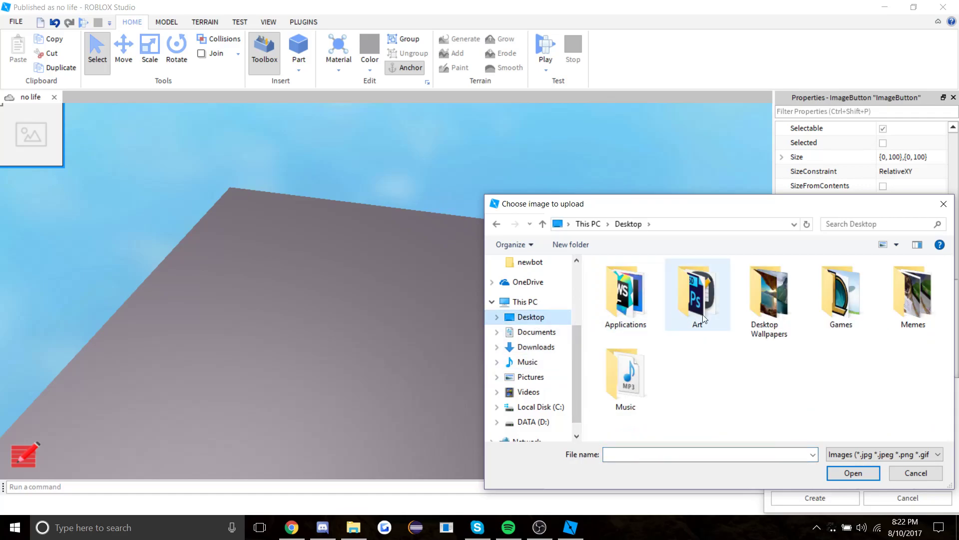
double_click(702, 318)
double_click(774, 297)
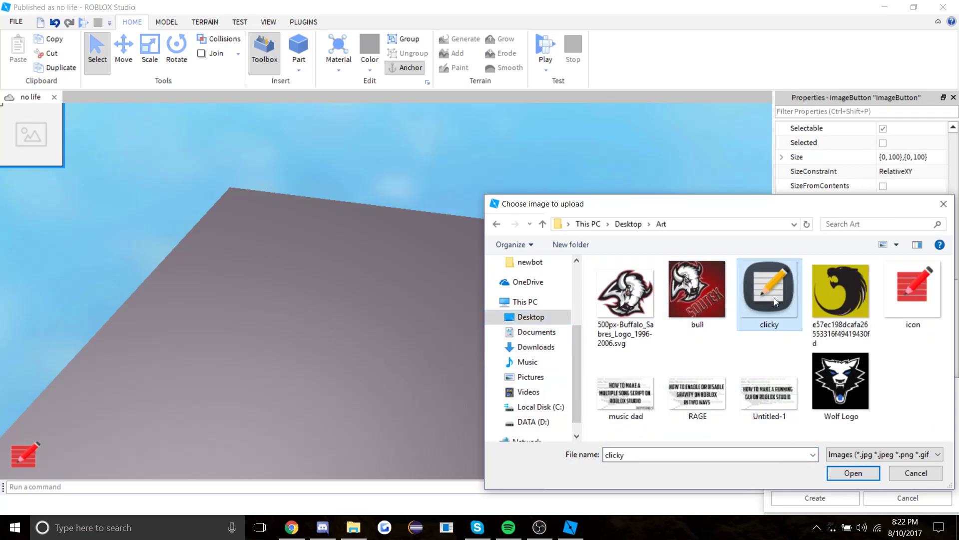
click(816, 503)
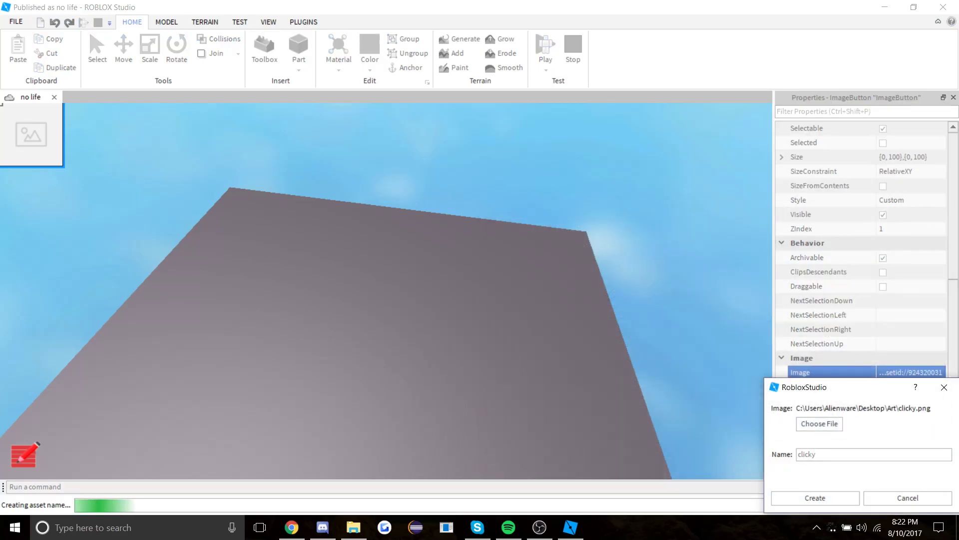
click(258, 226)
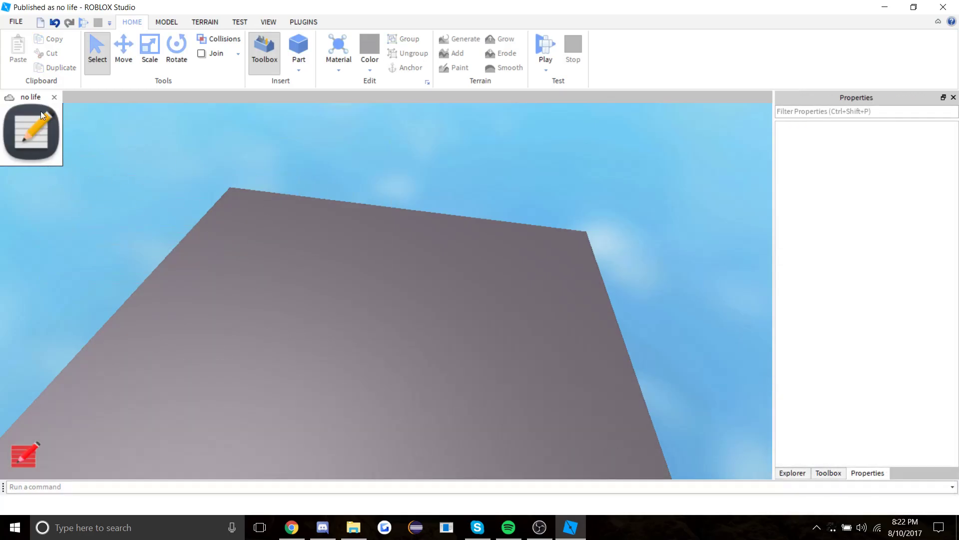
Enable the UI Editor on the MODEL tab and drag the ImageButton toward the screen centre
click(166, 22)
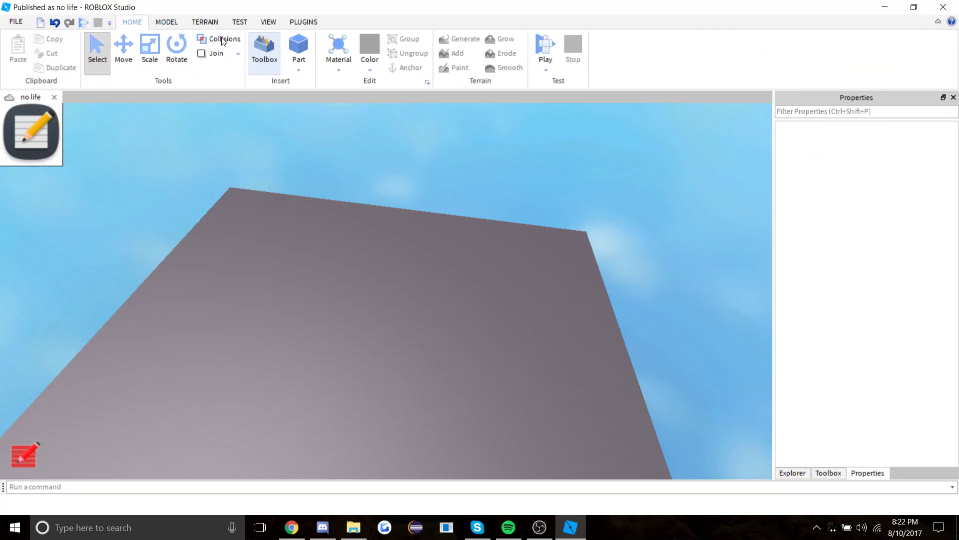
click(328, 53)
drag(60, 137, 529, 303)
scroll(894, 360, down, 7)
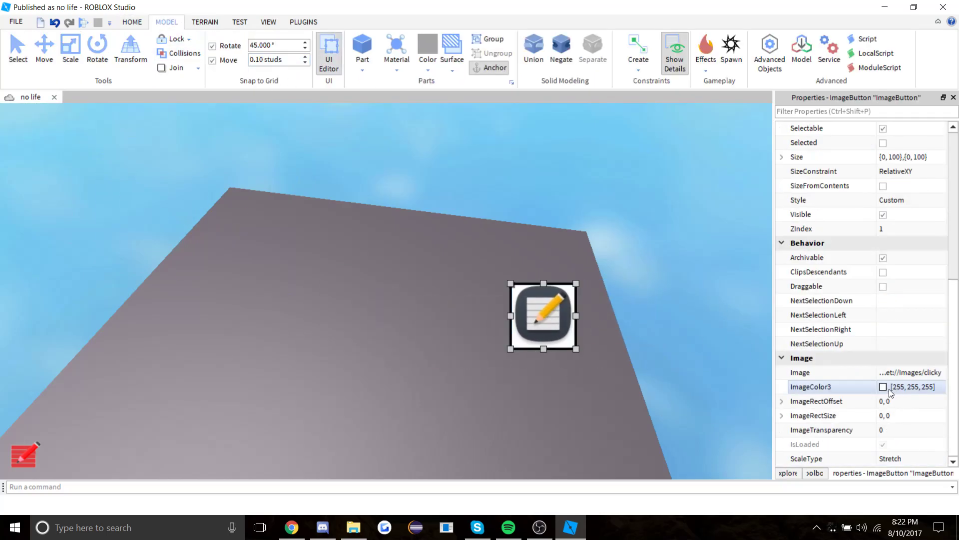
scroll(888, 388, up, 5)
Set the button's BackgroundTransparency to 1 and drag it to the top-right
click(899, 200)
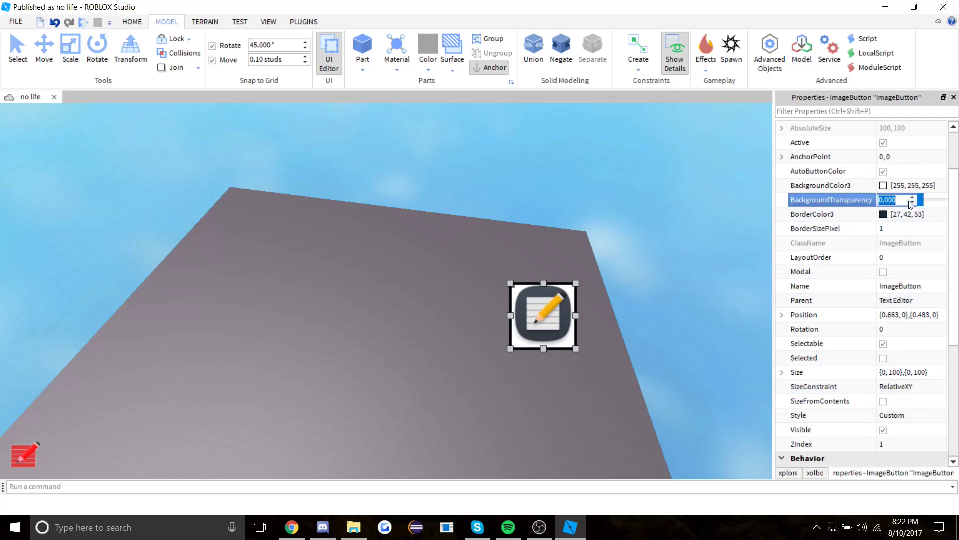
text(1)
key(Return)
click(693, 372)
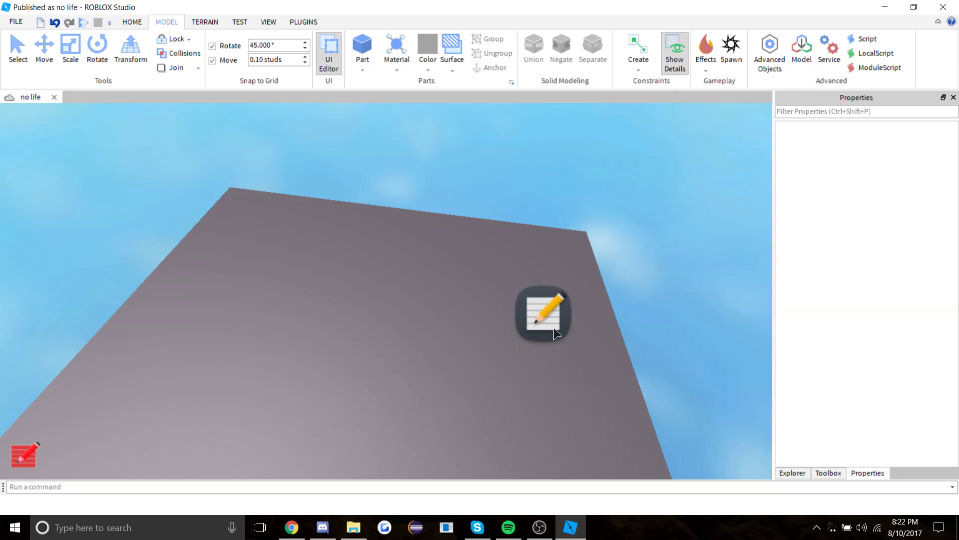
drag(554, 328, 718, 141)
Close the side panels, then reopen Properties and Toolbox from the View tab
click(693, 214)
click(953, 96)
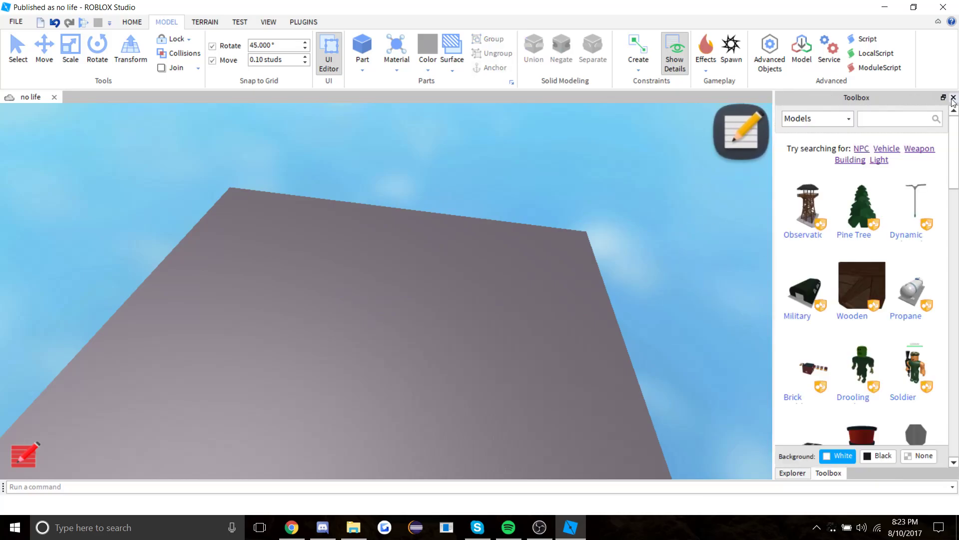
click(954, 97)
click(953, 98)
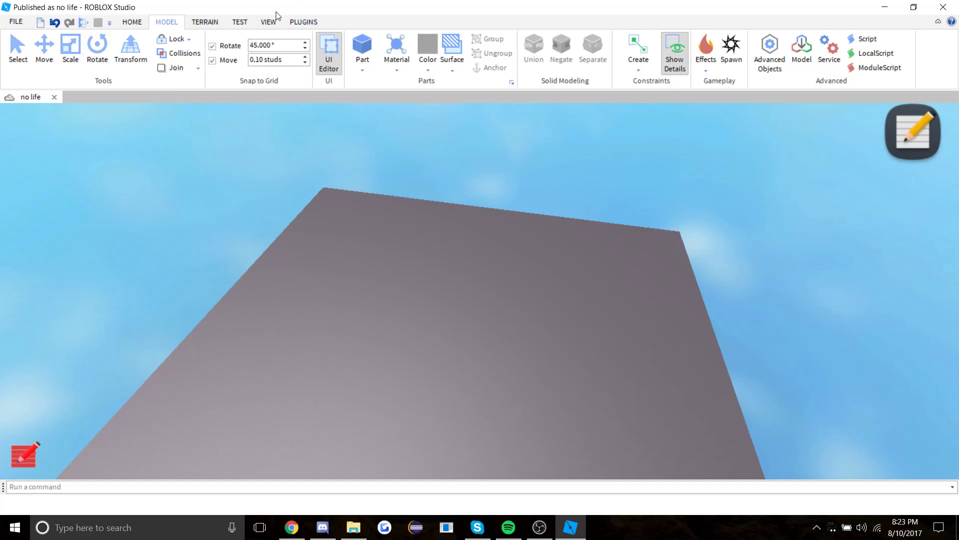
click(269, 22)
click(70, 56)
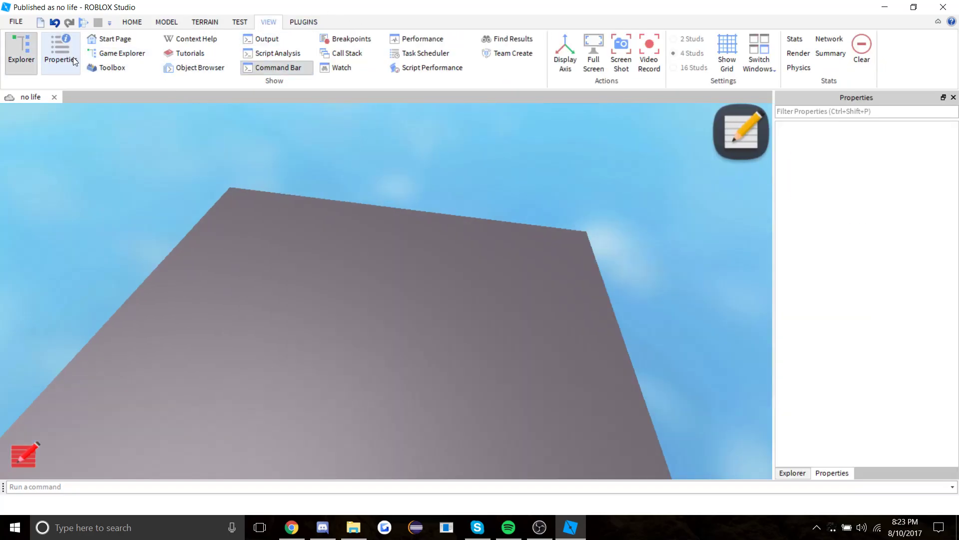
click(108, 67)
Rename the ImageButton under Text Editor to 'Open'
click(793, 473)
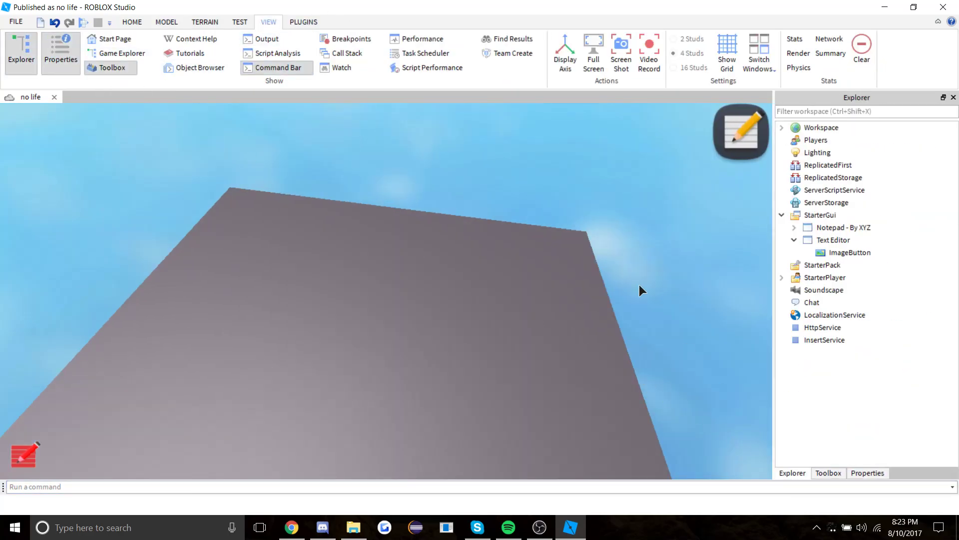
click(849, 253)
click(880, 472)
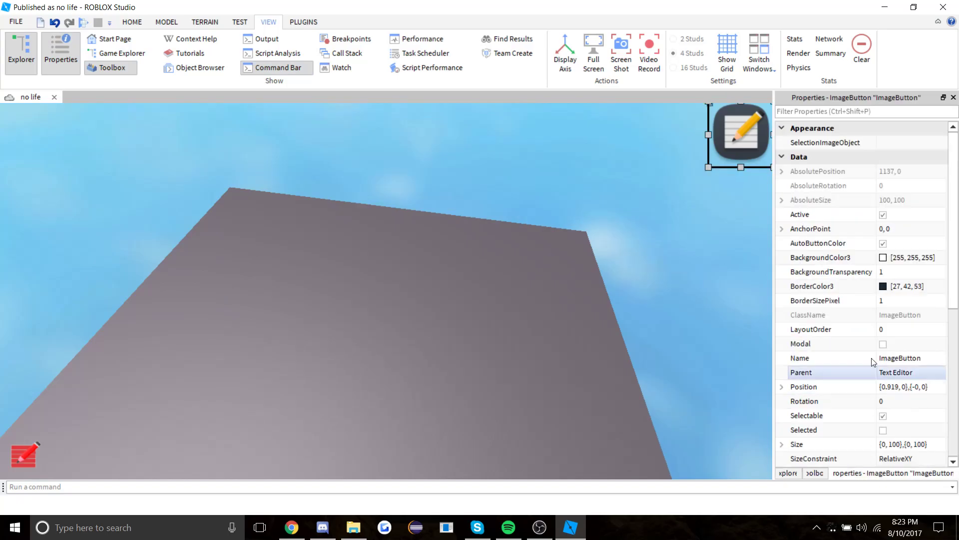
scroll(902, 305, down, 2)
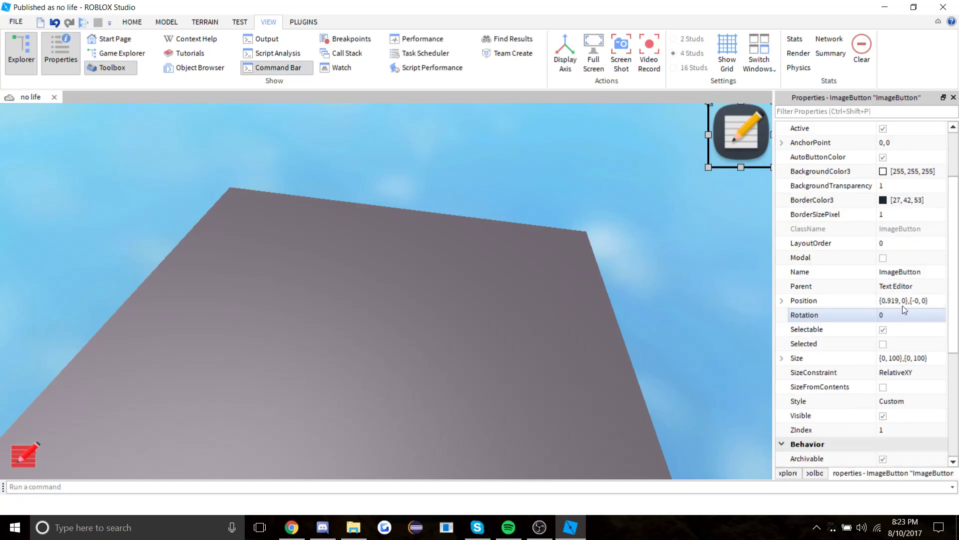
click(932, 271)
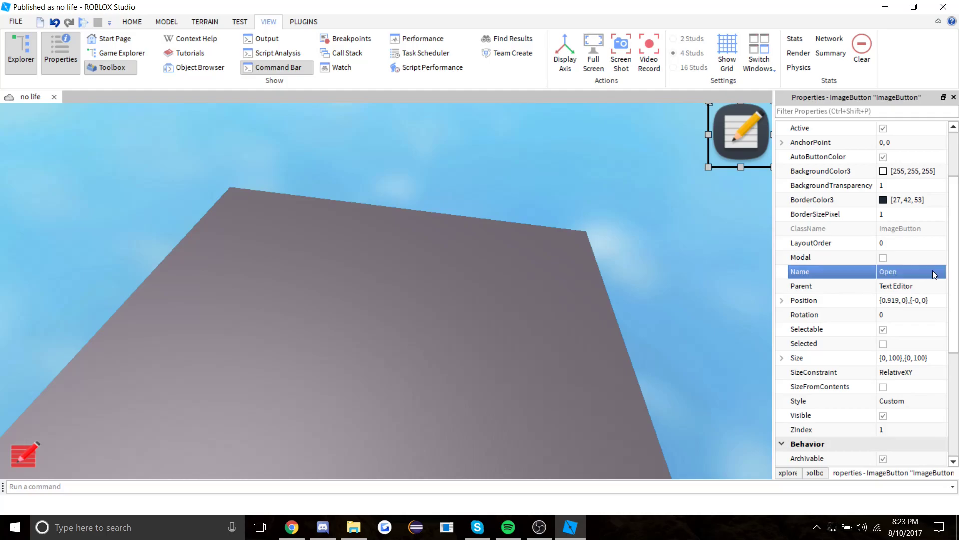
click(816, 473)
click(789, 473)
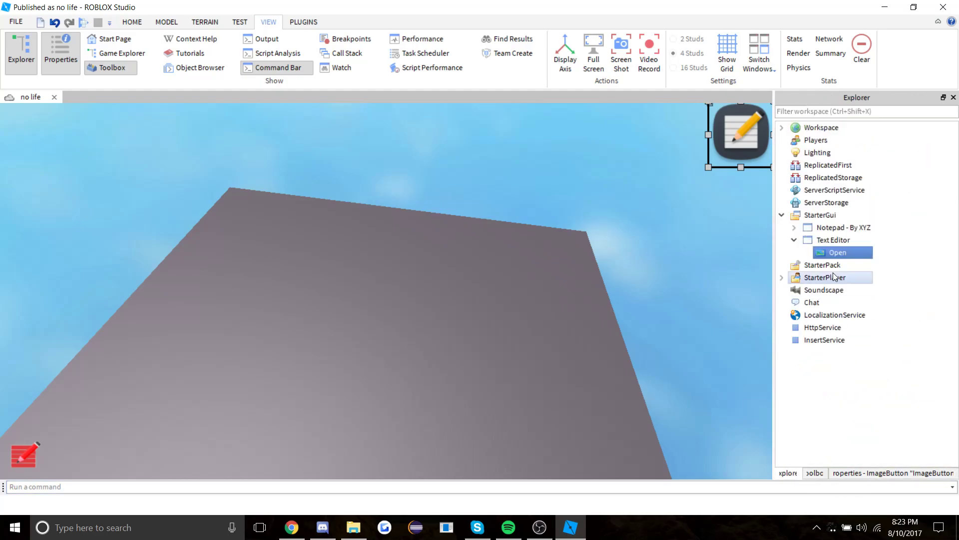
click(844, 240)
right_click(839, 240)
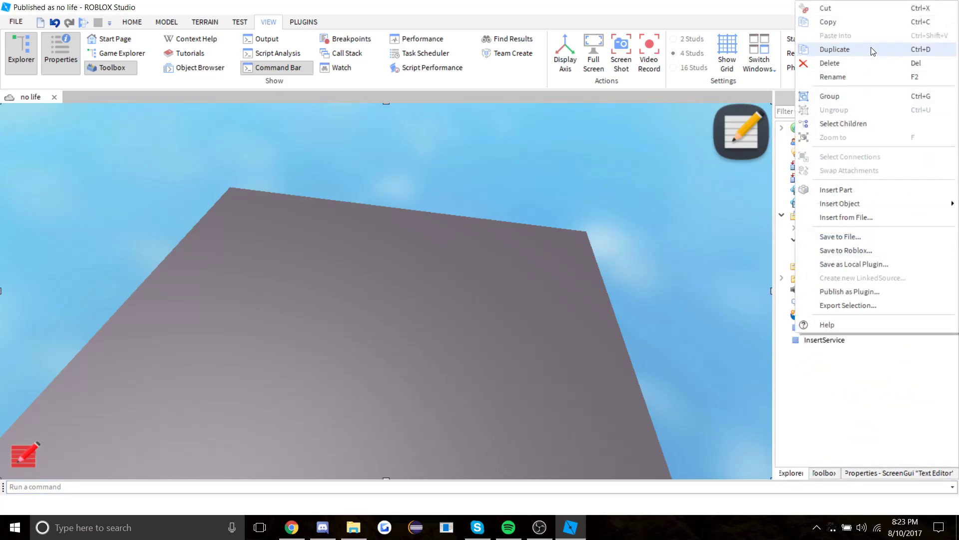
Insert a Frame into Text Editor, move it near the screen centre and enlarge it
mouse_move(884, 203)
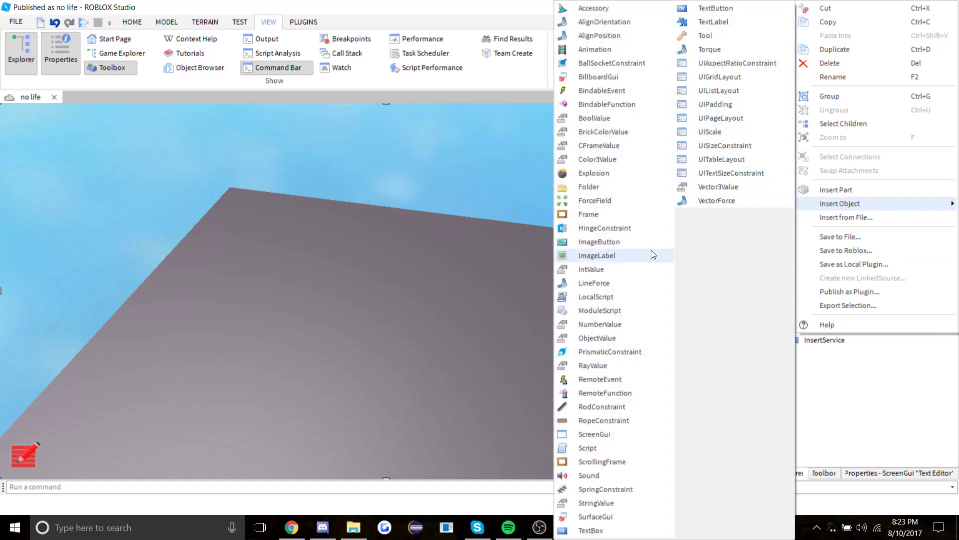
click(623, 215)
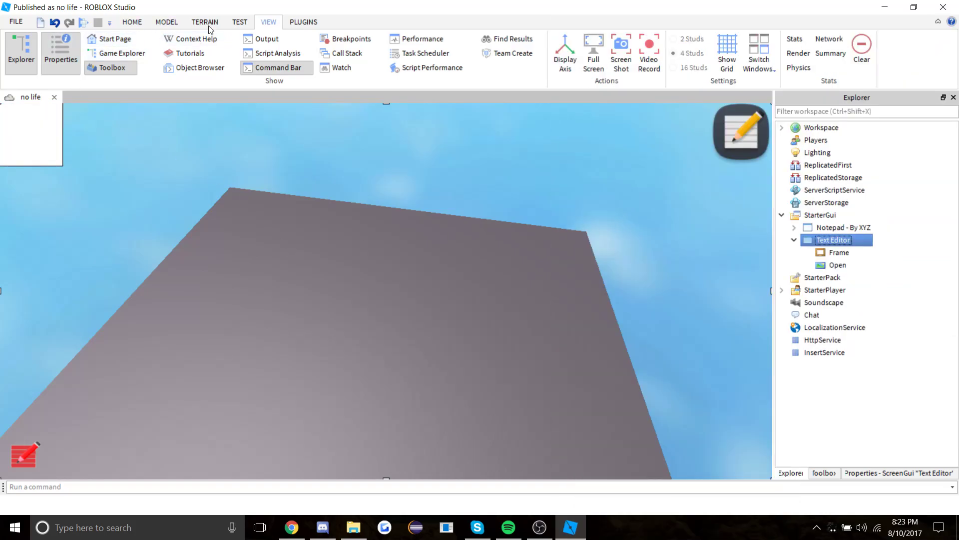
click(133, 22)
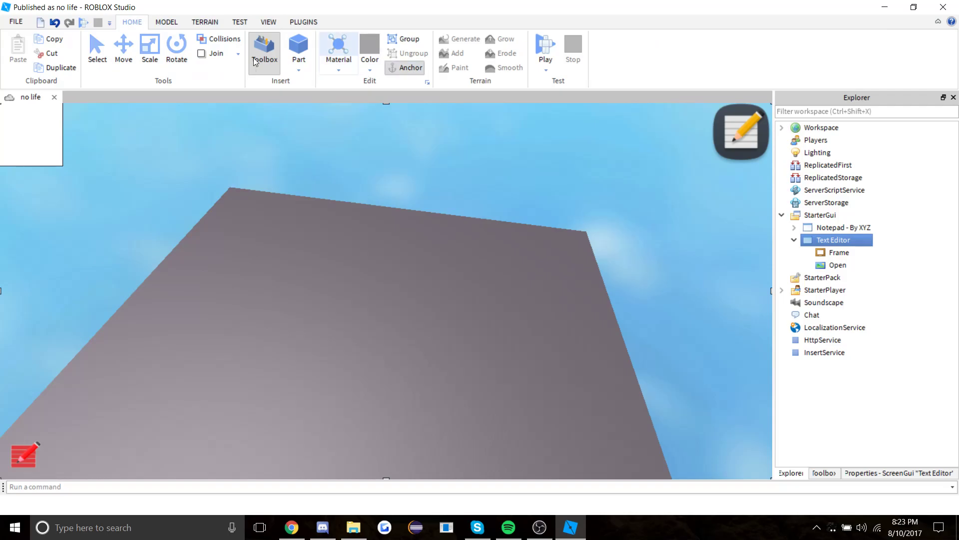
click(166, 22)
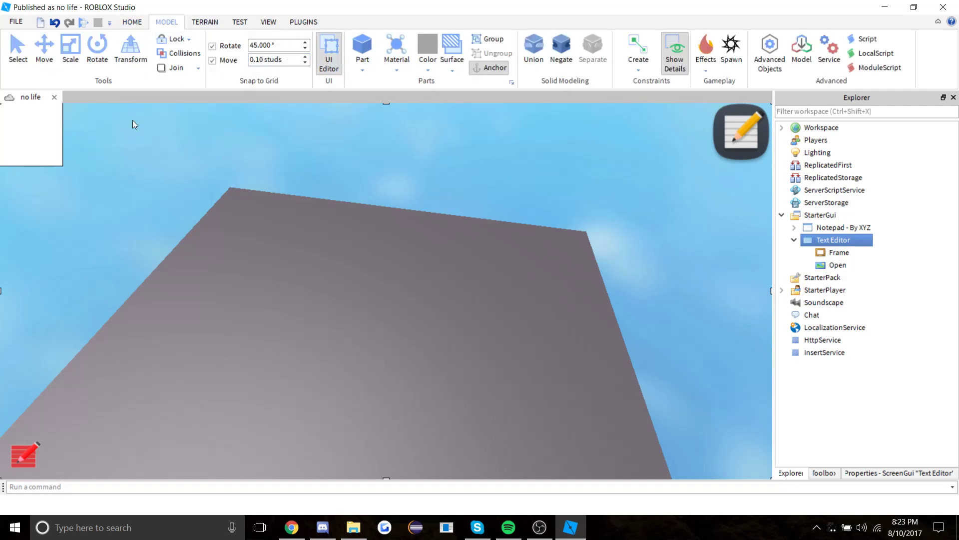
drag(75, 145, 486, 453)
drag(442, 389, 449, 340)
drag(501, 410, 531, 451)
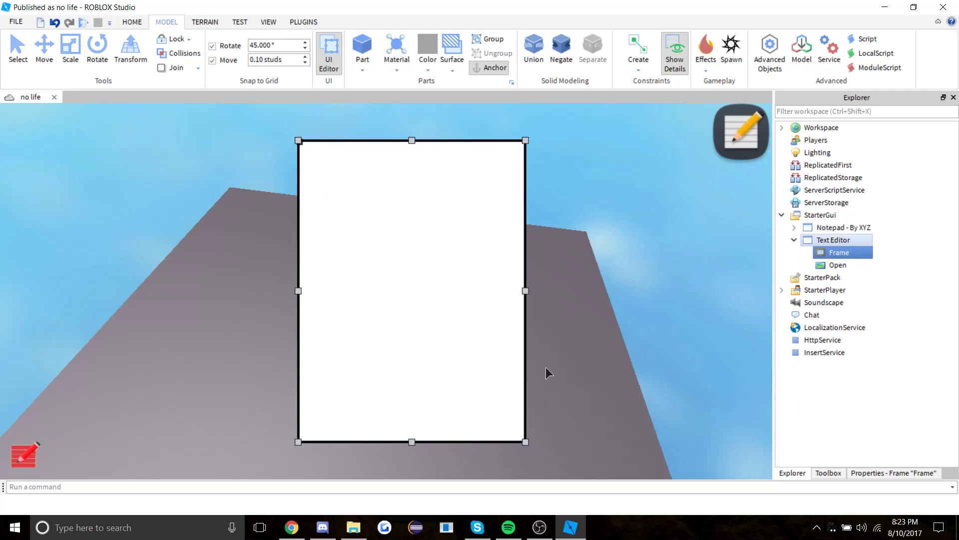
Set the Frame's BackgroundTransparency to 0.65 and BackgroundColor3 to black
click(879, 472)
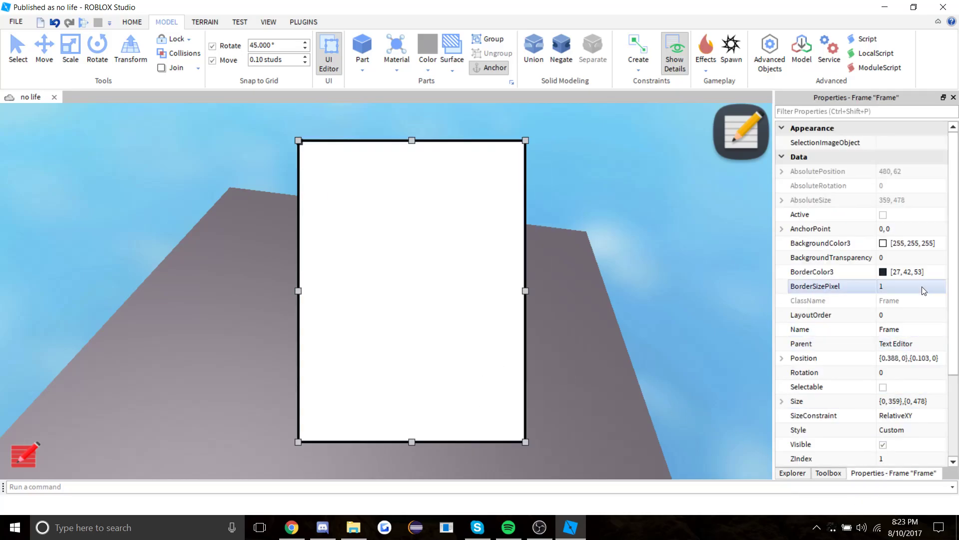
click(923, 259)
text(.)
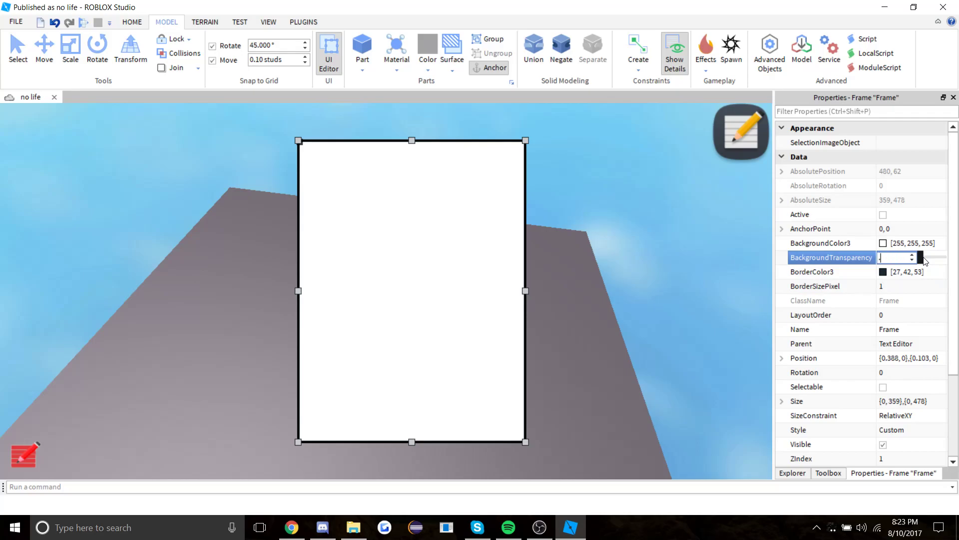
text(65)
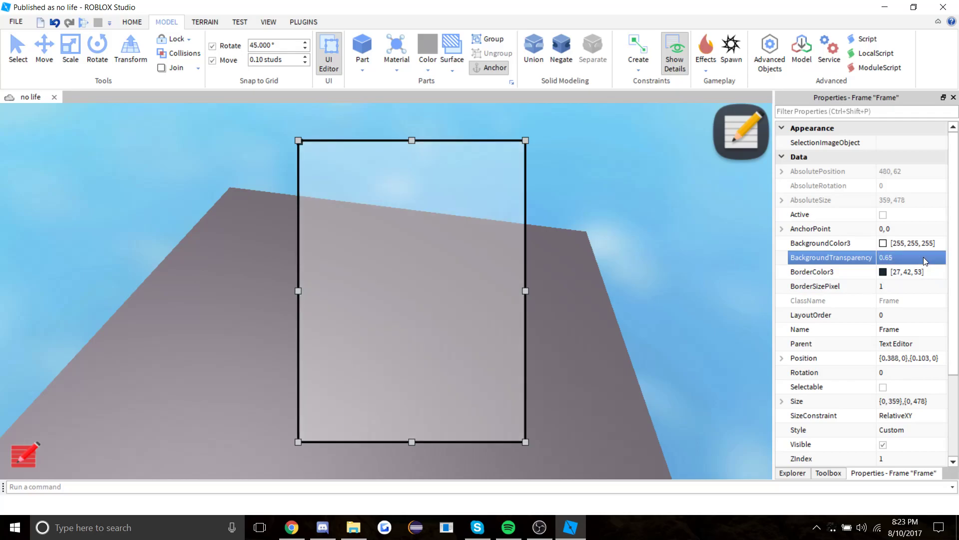
click(879, 243)
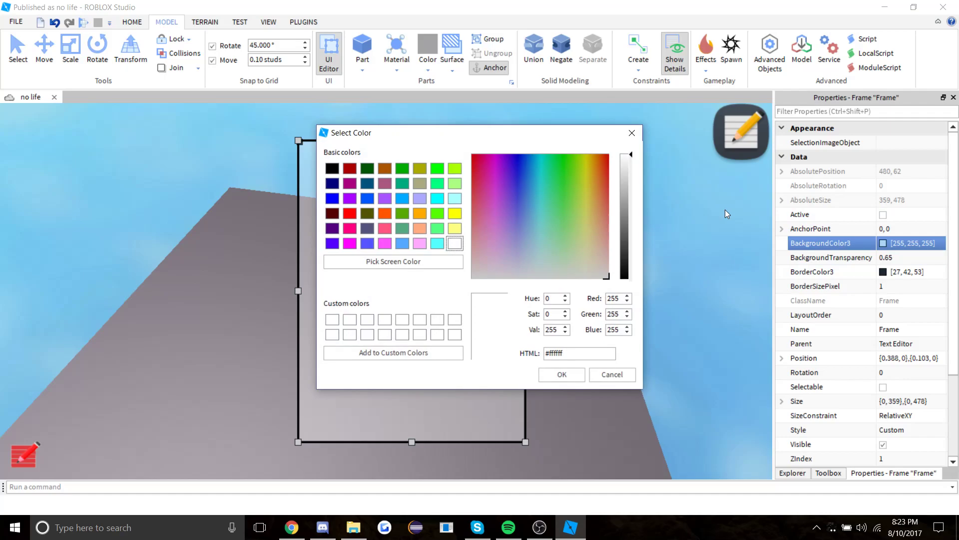
drag(630, 260, 599, 416)
click(562, 374)
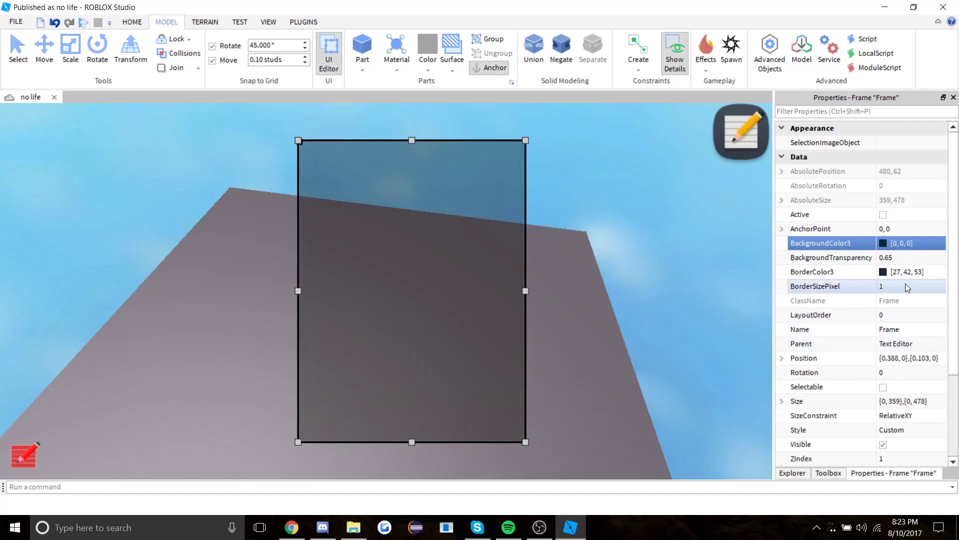
Set the Frame's BorderColor3 to white (#ffffff)
click(883, 272)
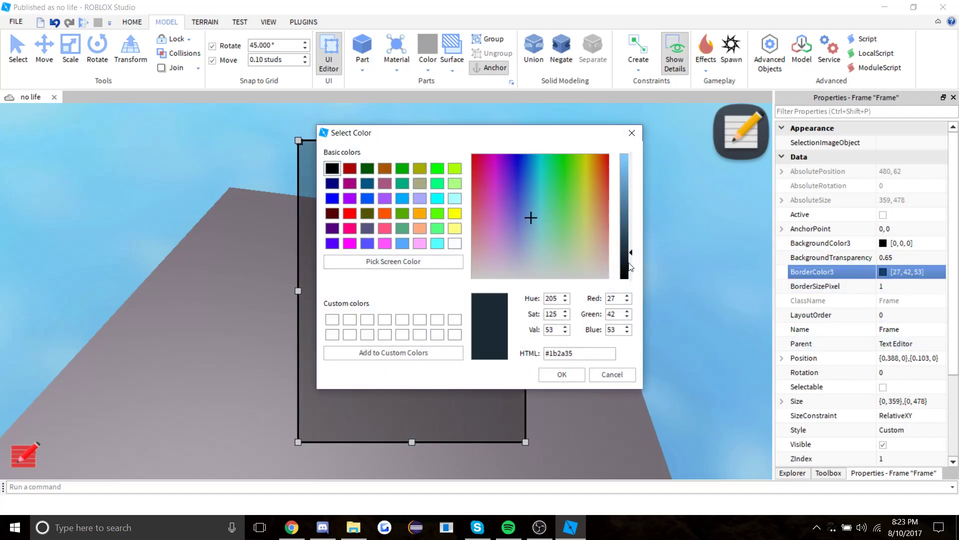
drag(634, 265, 616, 295)
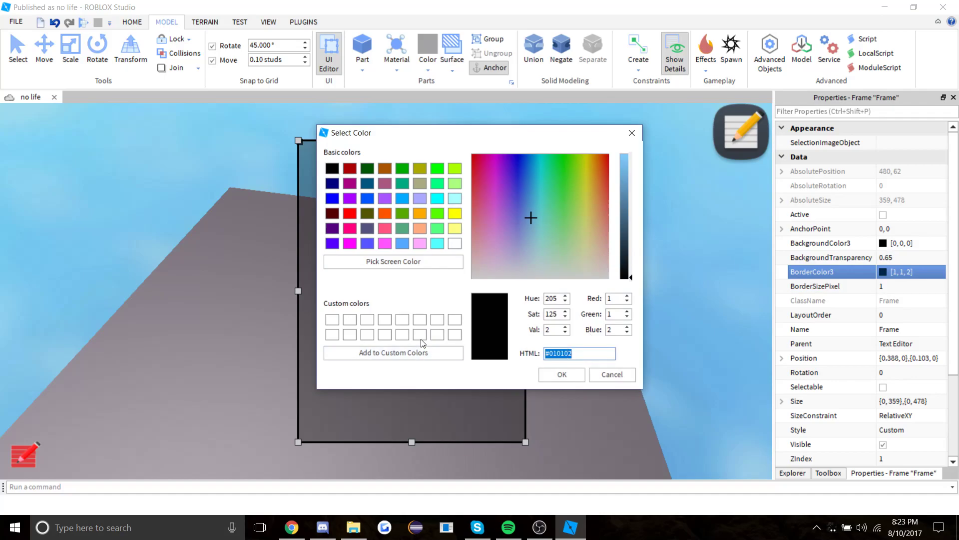
text(fffff)
click(562, 374)
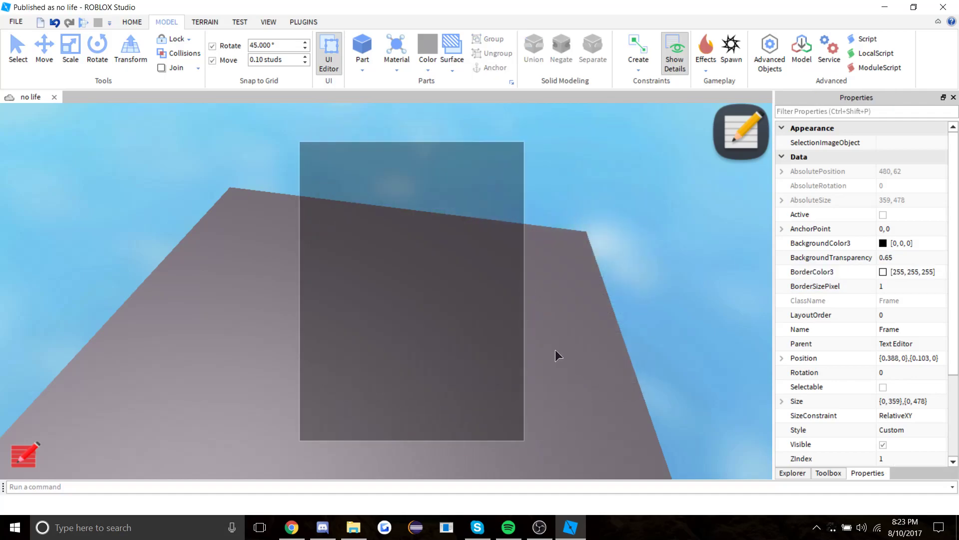
click(424, 388)
click(424, 388)
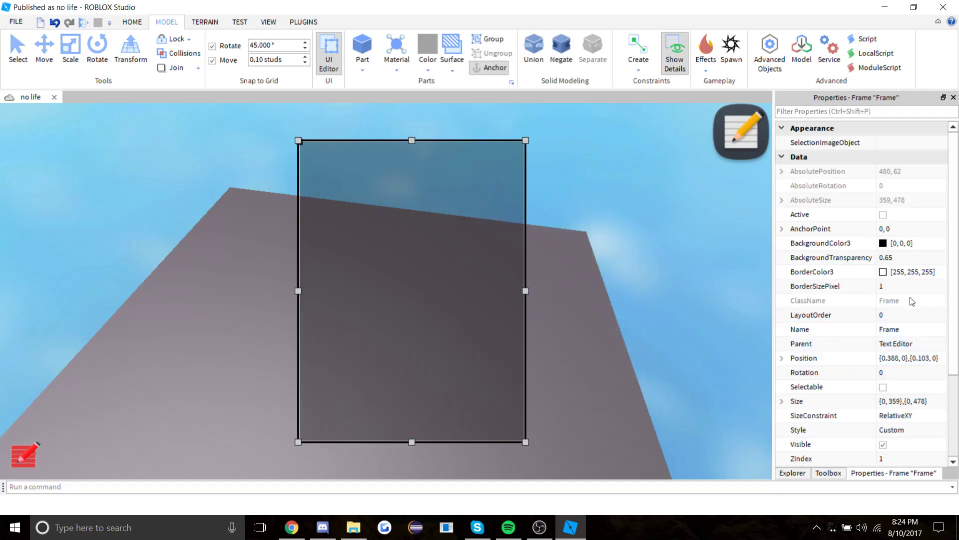
Give the Frame a 3-pixel border with BorderSizePixel 3
click(911, 287)
click(685, 265)
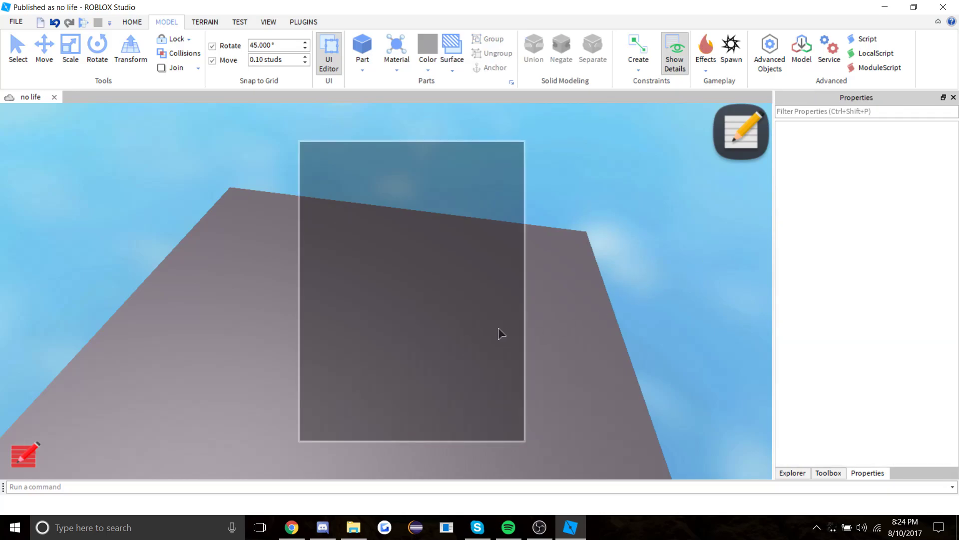
click(481, 374)
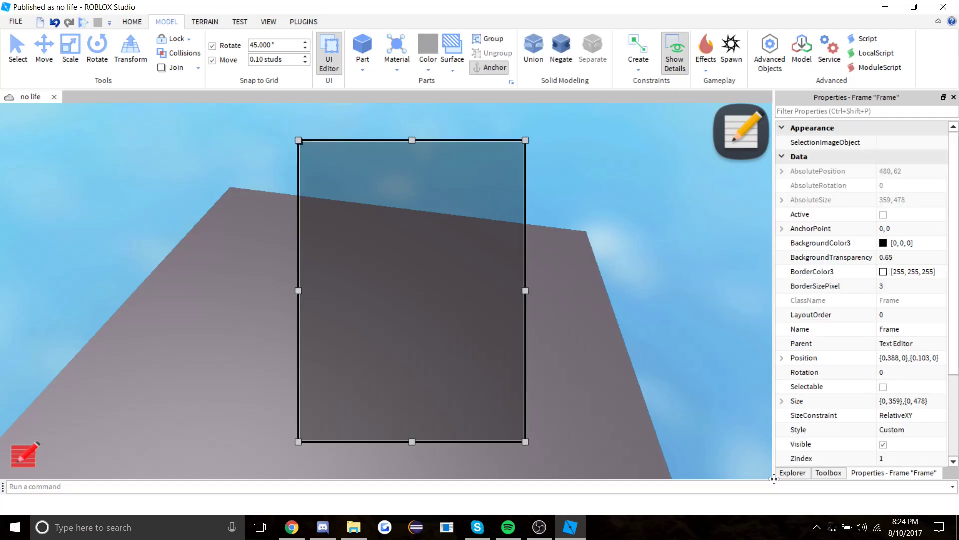
click(838, 476)
click(805, 473)
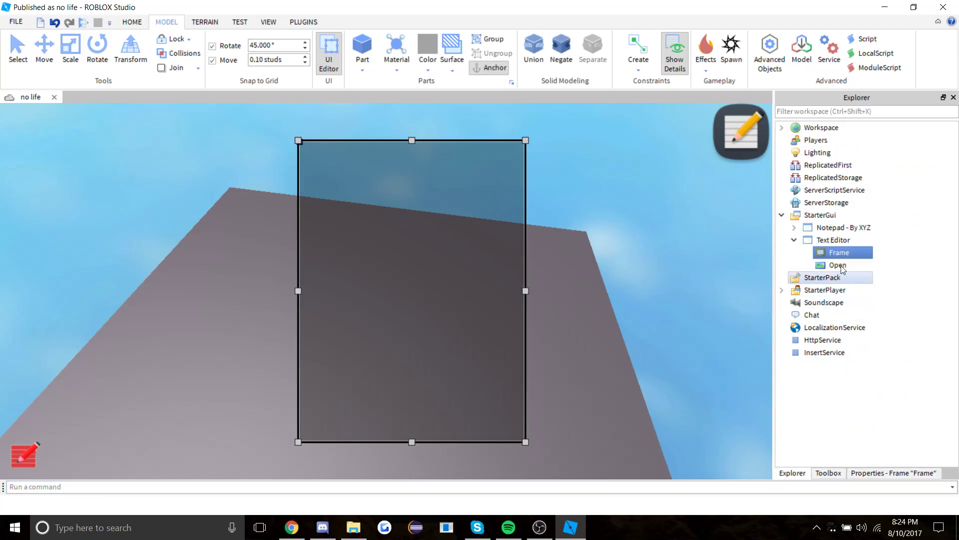
Insert a TextBox into the Frame and stretch it to fill the frame
right_click(843, 254)
mouse_move(850, 207)
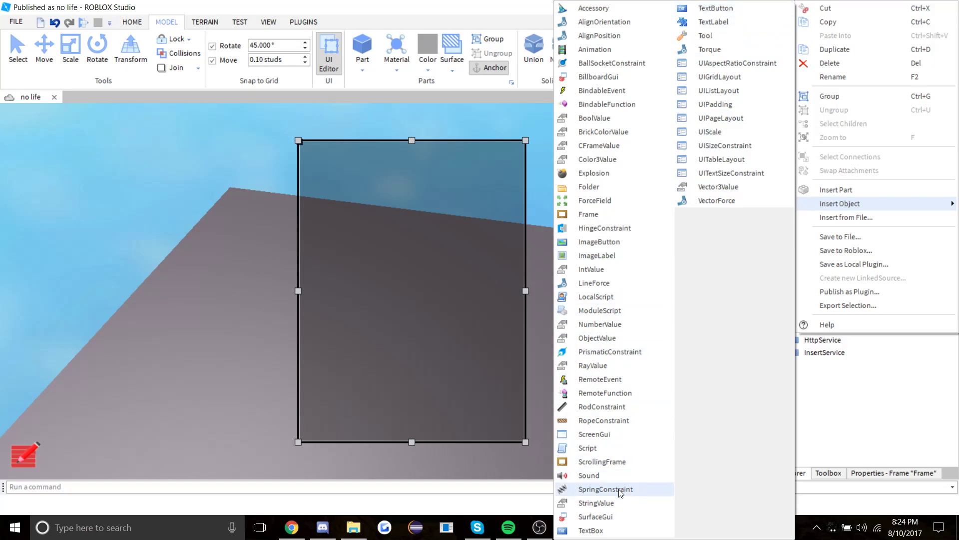
click(591, 530)
click(405, 171)
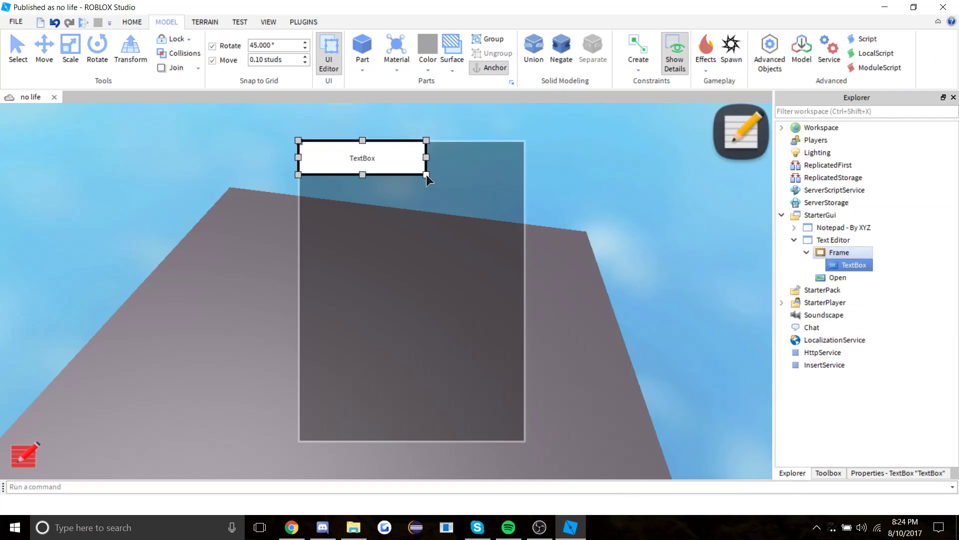
drag(425, 174, 526, 449)
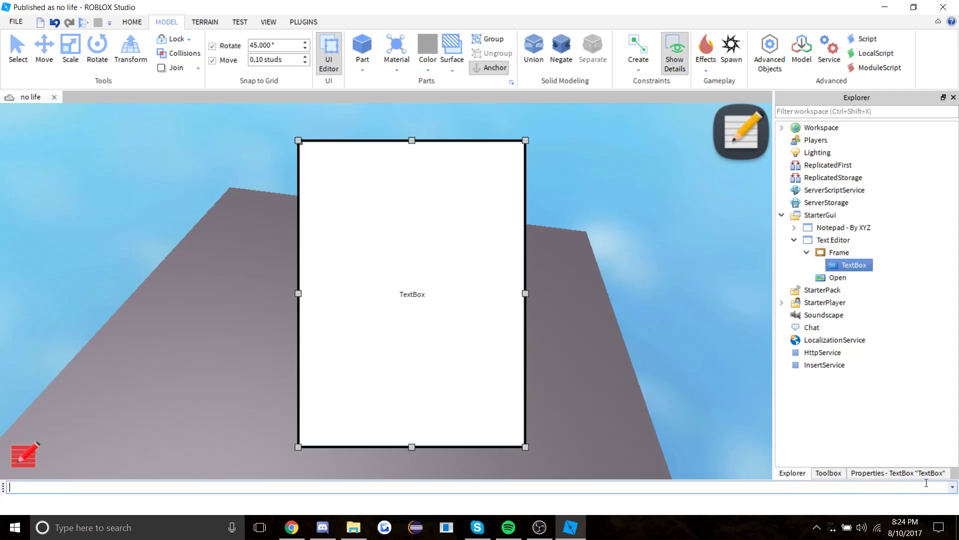
Make the TextBox fully transparent with BackgroundTransparency 1
click(898, 473)
click(831, 257)
click(909, 257)
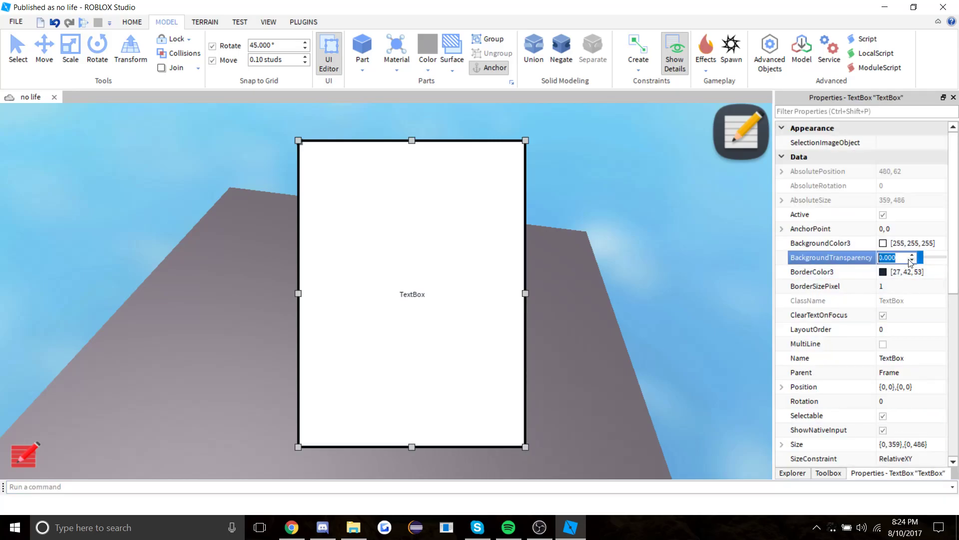
text(1)
key(Return)
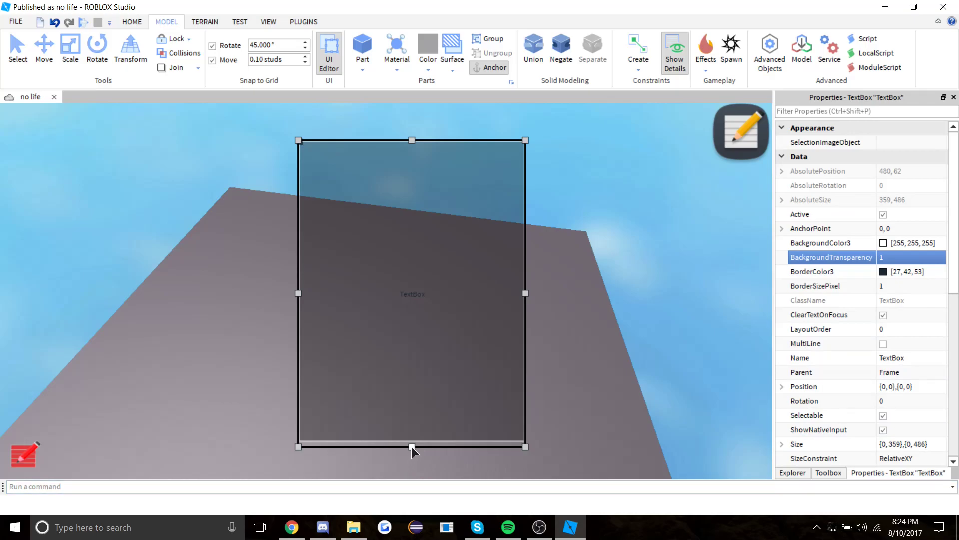
Trim the TextBox edges to fit the frame at 348×477 and reselect it in Explorer
drag(412, 447, 412, 442)
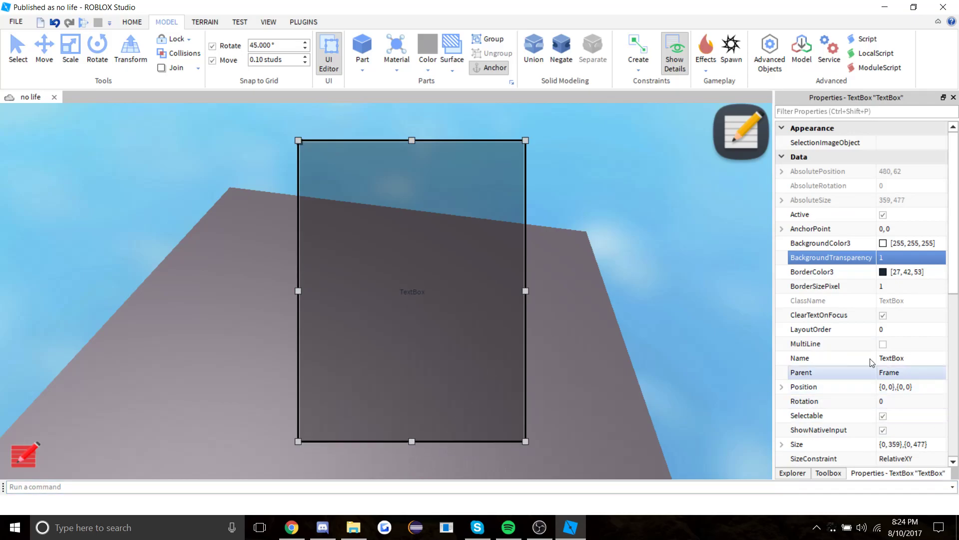
drag(526, 291, 502, 297)
click(485, 289)
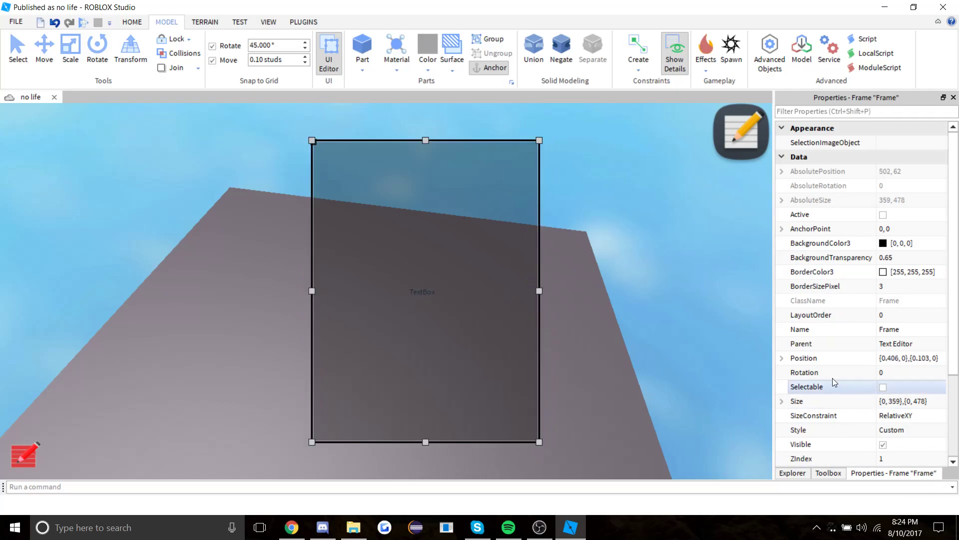
click(810, 472)
click(852, 265)
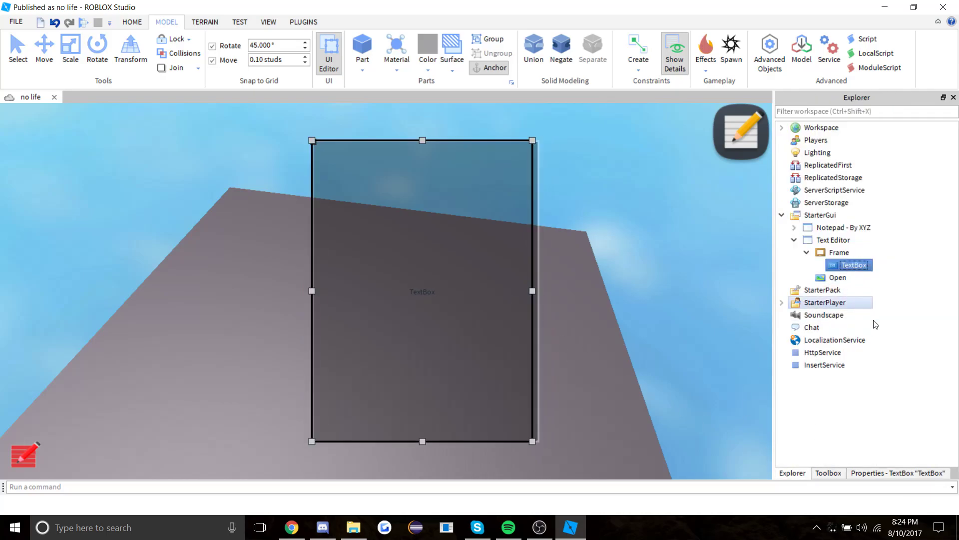
click(922, 473)
Turn on TextScaled and set the TextBox text to 'Type What You Want'
scroll(892, 376, down, 5)
scroll(893, 377, down, 4)
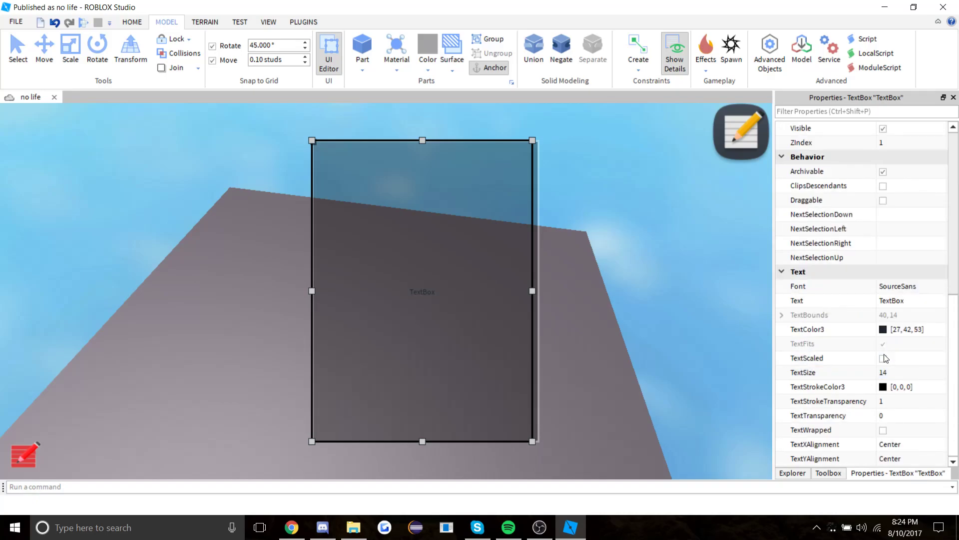
click(884, 358)
click(919, 296)
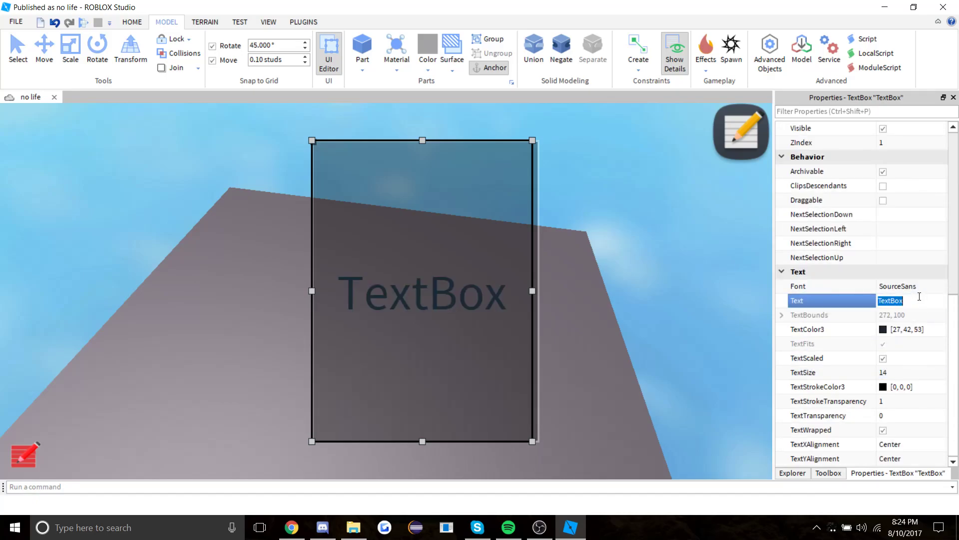
text(Type What You Want)
key(Return)
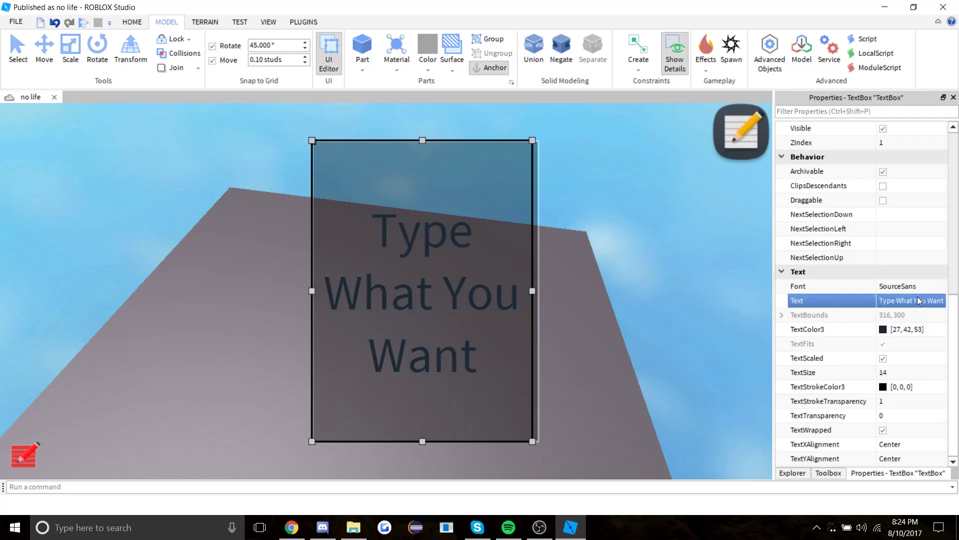
Deselect the TextBox, return to the Explorer tree, and select the Open button
click(610, 366)
click(819, 473)
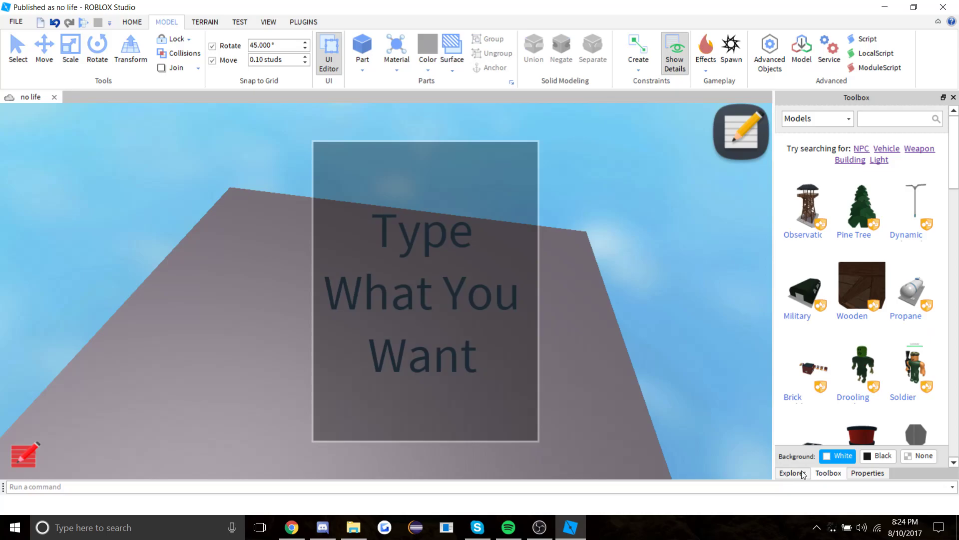
click(803, 473)
click(834, 266)
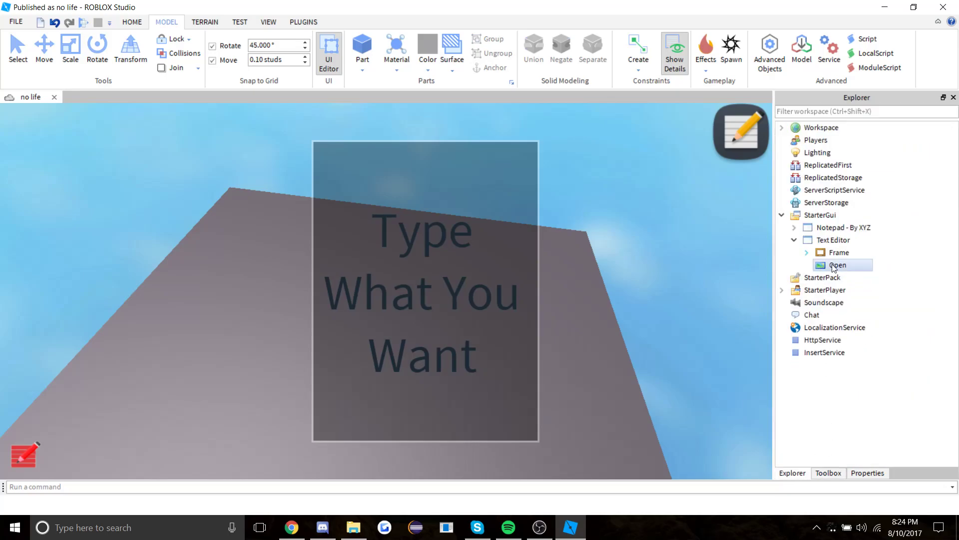
Insert an ImageButton into the Text Editor ScreenGui
click(836, 252)
right_click(832, 249)
click(908, 439)
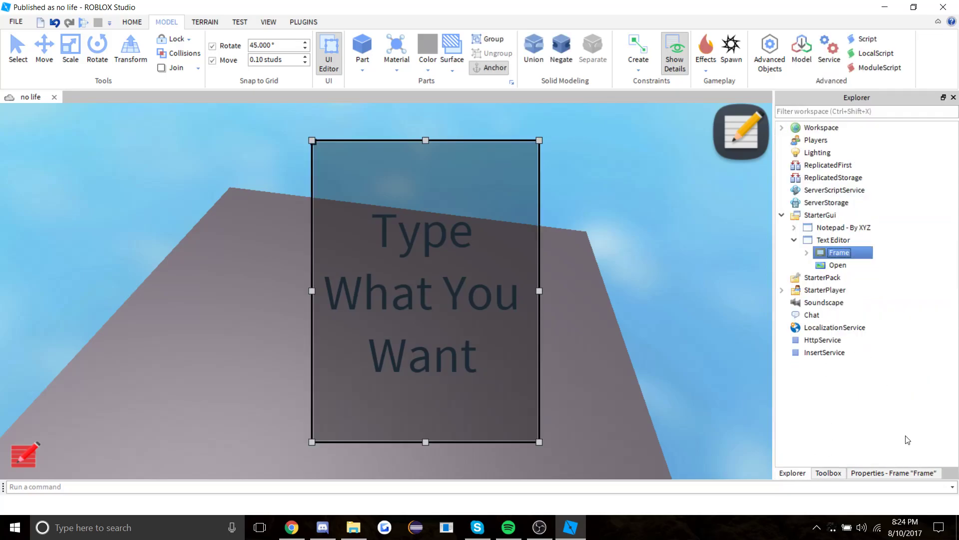
click(833, 240)
right_click(834, 239)
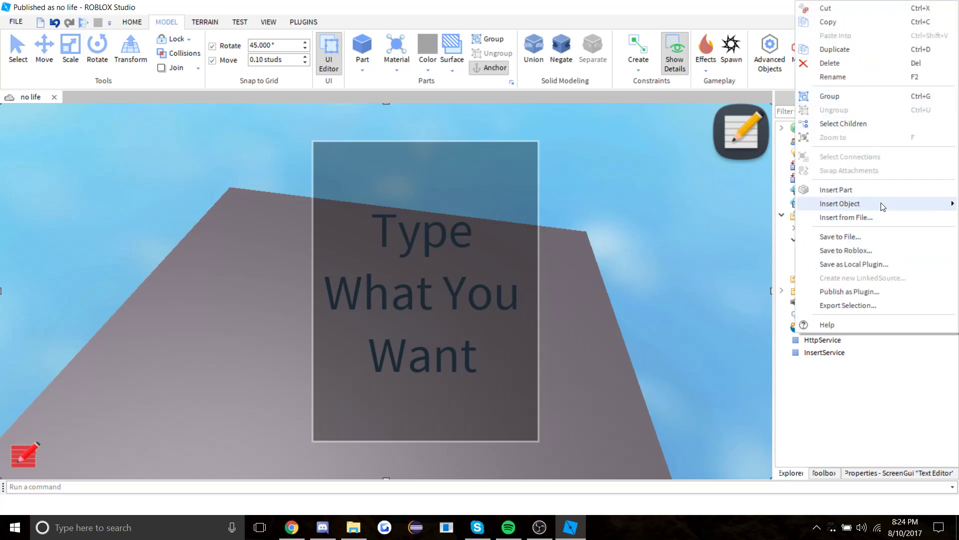
mouse_move(882, 205)
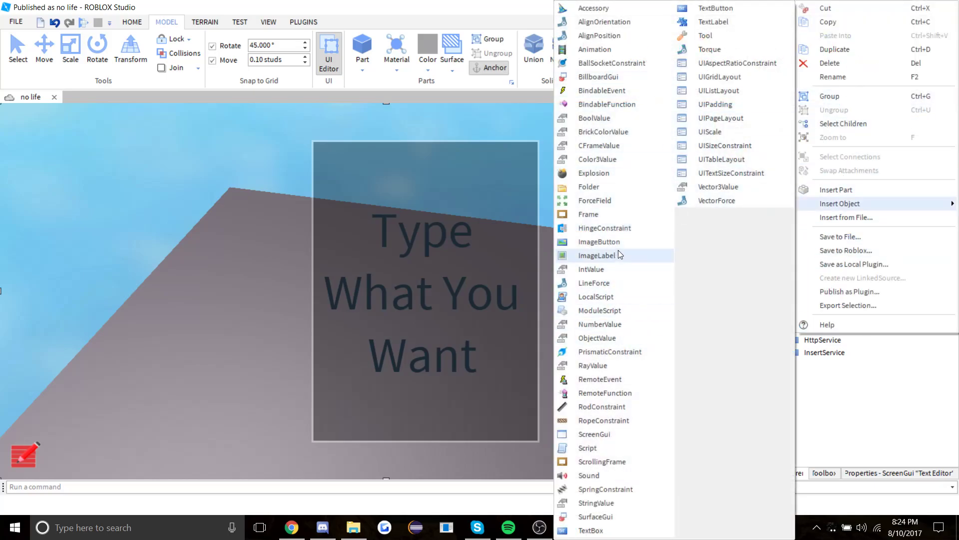
click(620, 242)
Drag the new ImageButton beside the frame's top edge and show its properties
drag(35, 126, 283, 163)
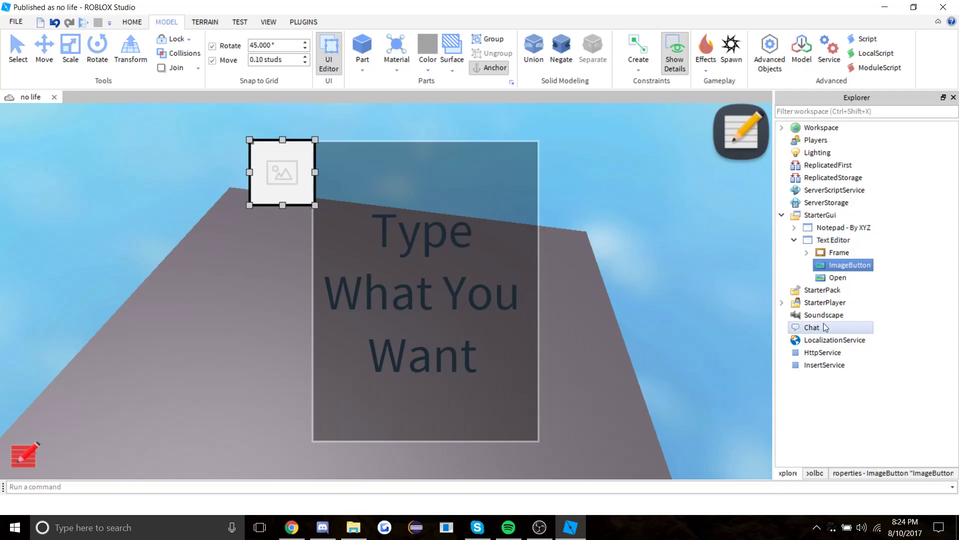
click(894, 473)
scroll(880, 406, down, 5)
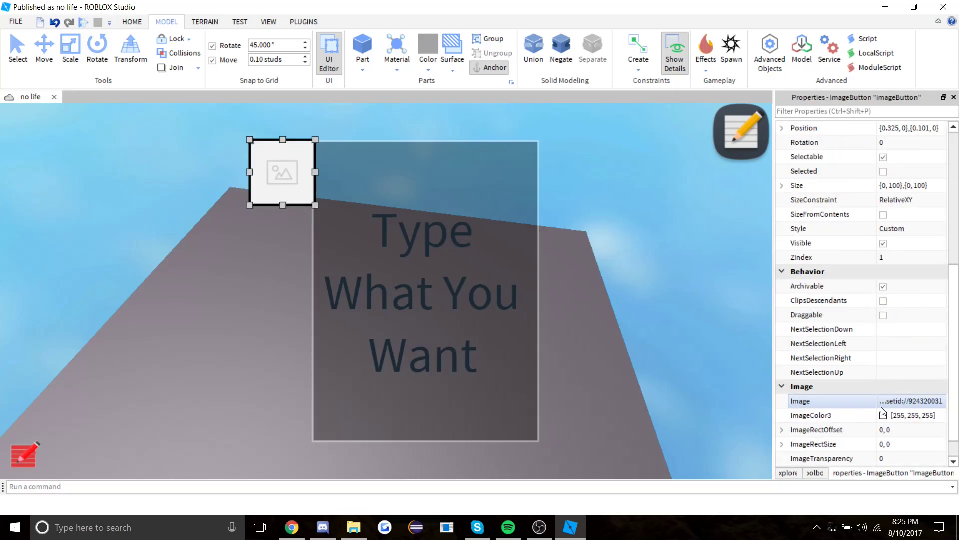
scroll(882, 413, down, 2)
Upload the if_Bin_2202256 trash-bin image from Downloads as the button's Image
click(910, 372)
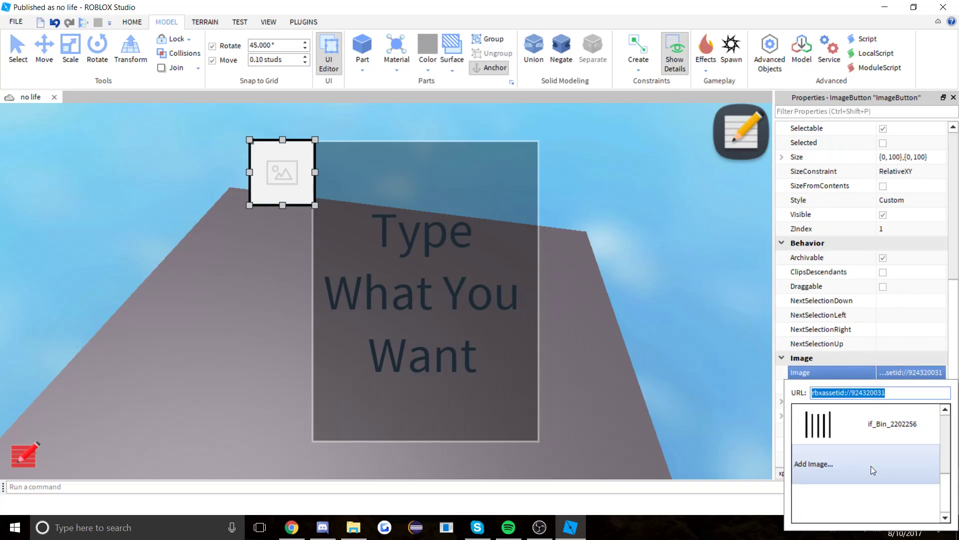
click(875, 467)
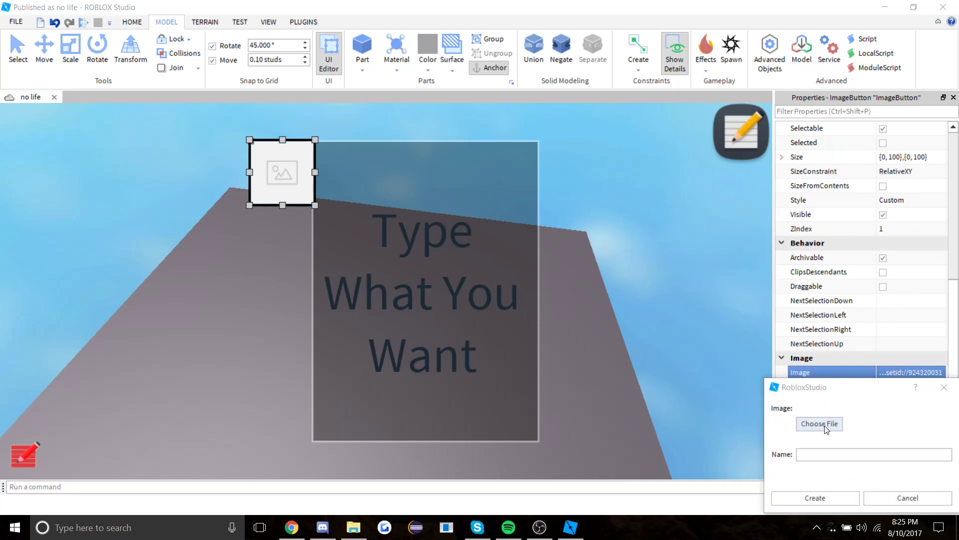
click(819, 423)
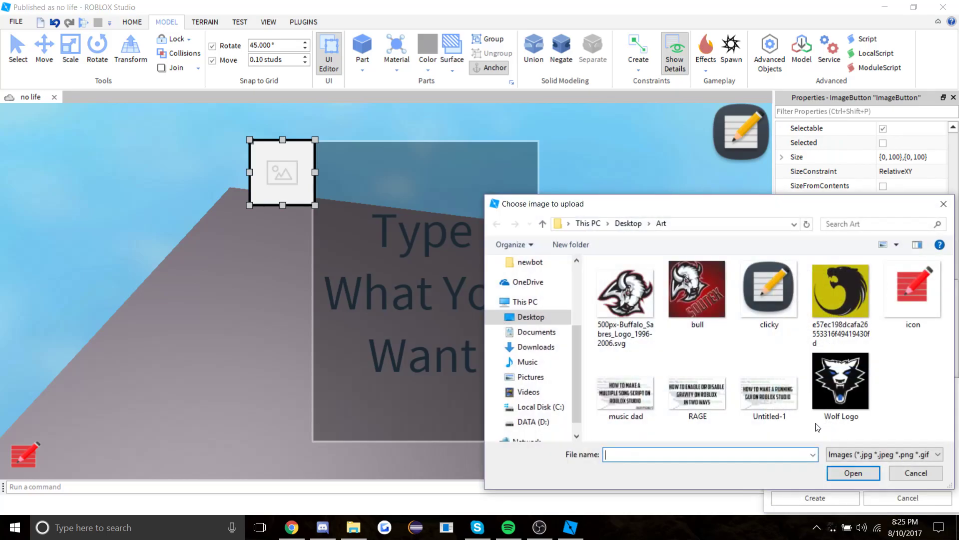
click(530, 317)
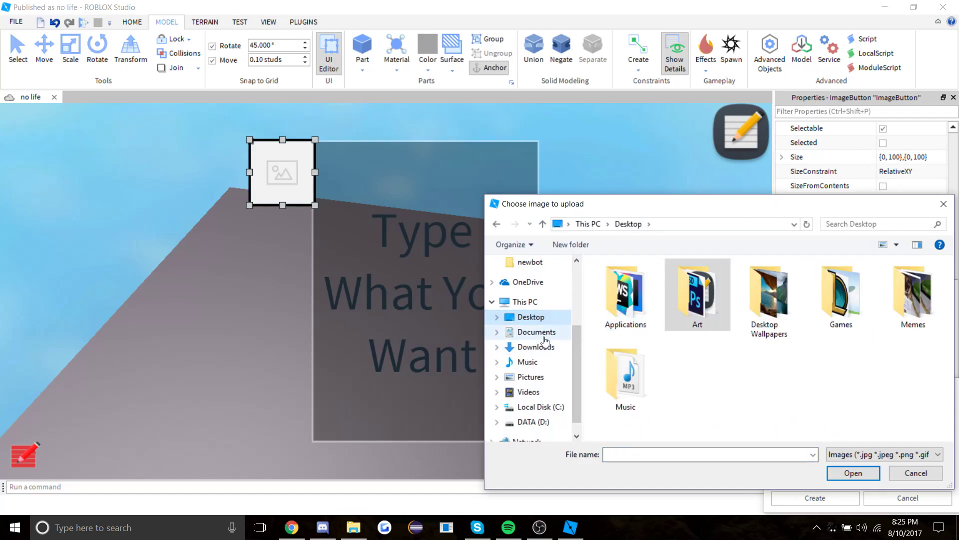
click(534, 331)
click(532, 347)
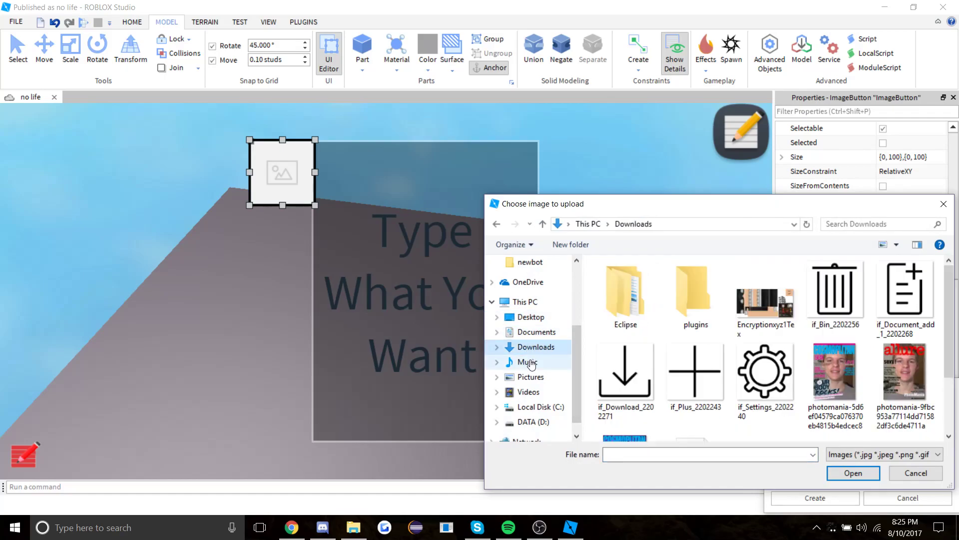
double_click(859, 322)
click(815, 496)
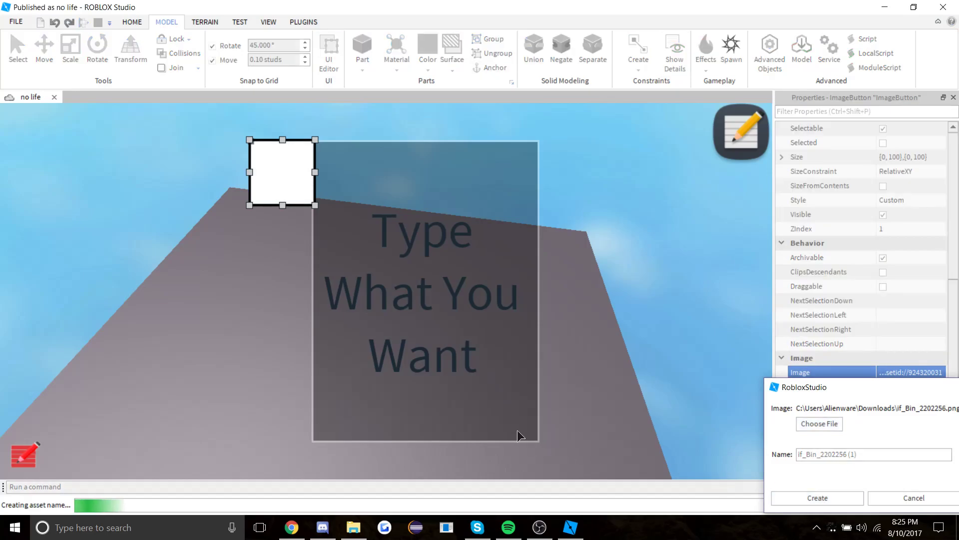
Set the button's BackgroundTransparency to 1
scroll(882, 363, up, 6)
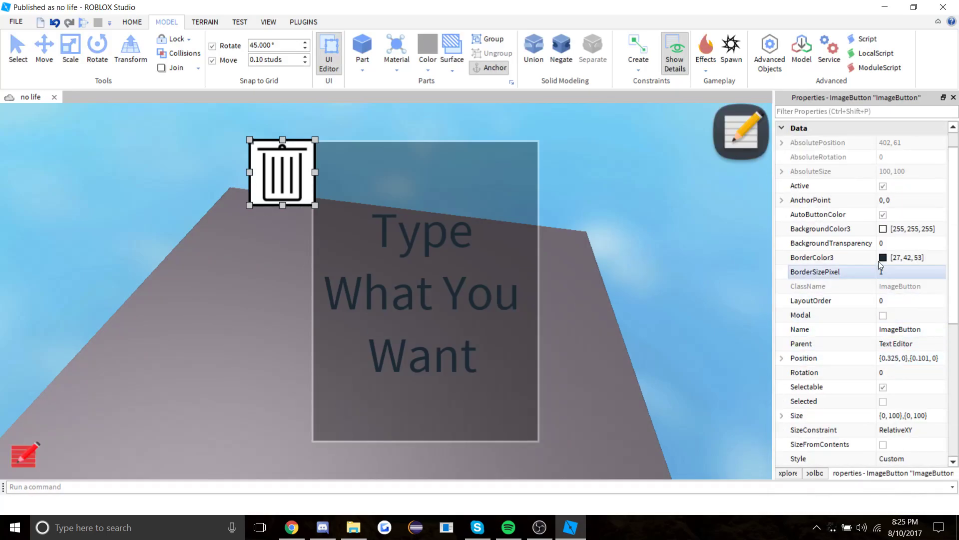
click(881, 243)
text(1)
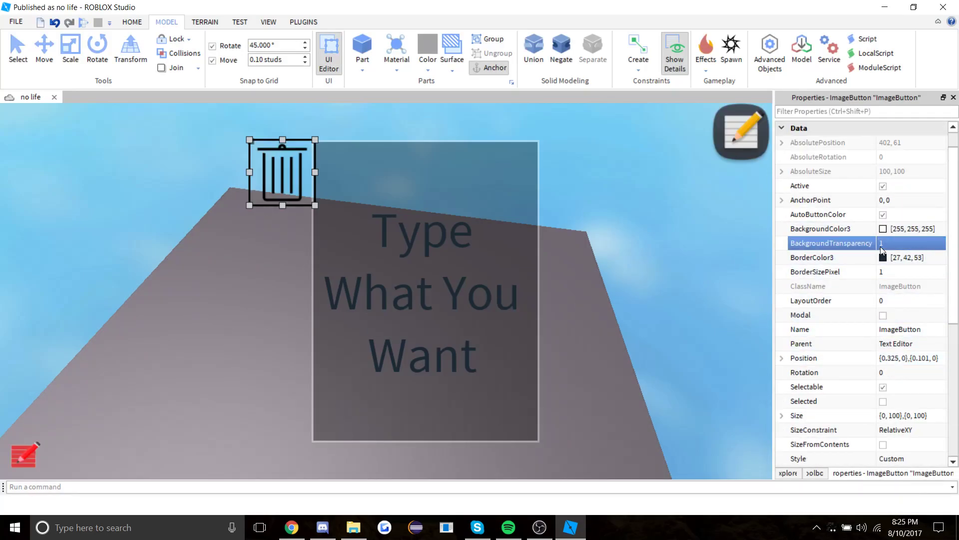
click(589, 250)
Resize the trash-bin button and move it onto the frame's top-left corner
click(250, 207)
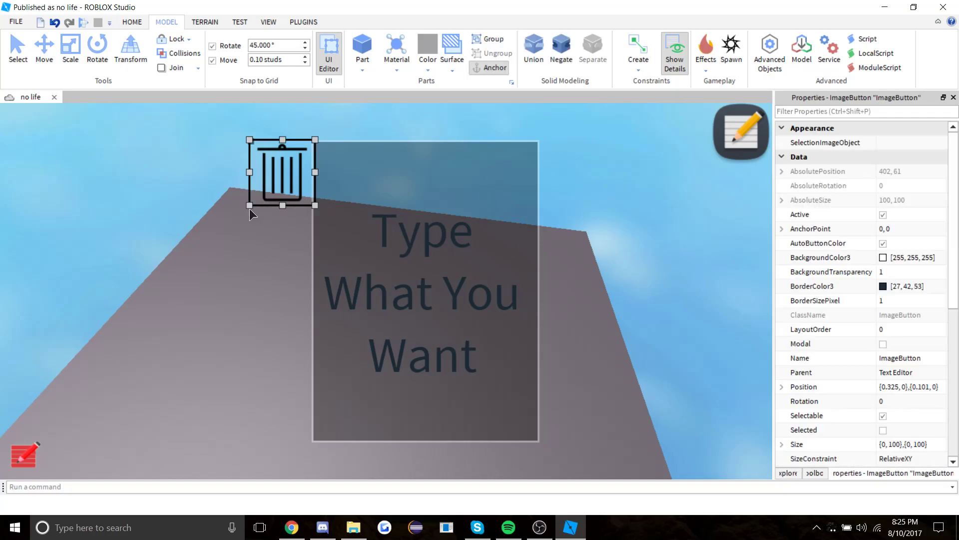
drag(250, 207, 294, 173)
key(ctrl+z)
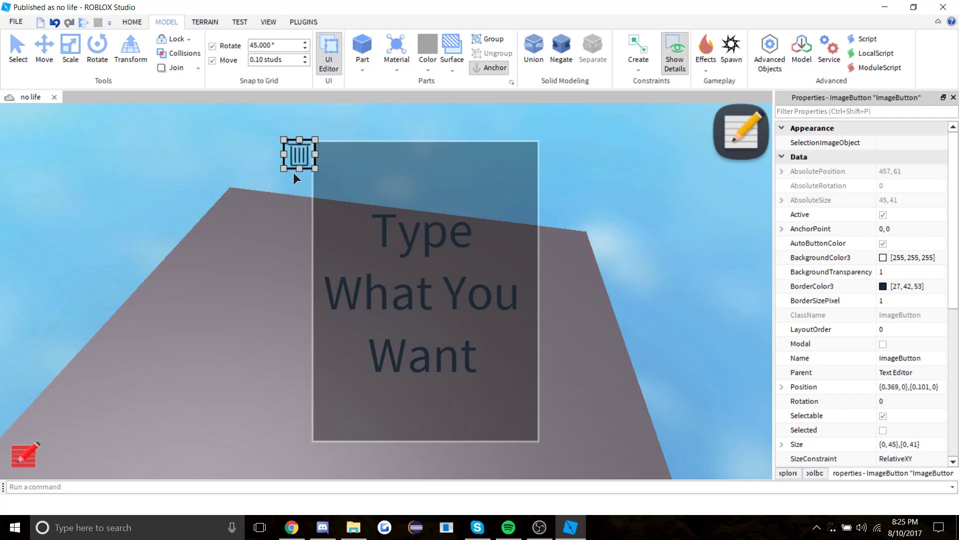
click(294, 179)
drag(295, 159, 325, 162)
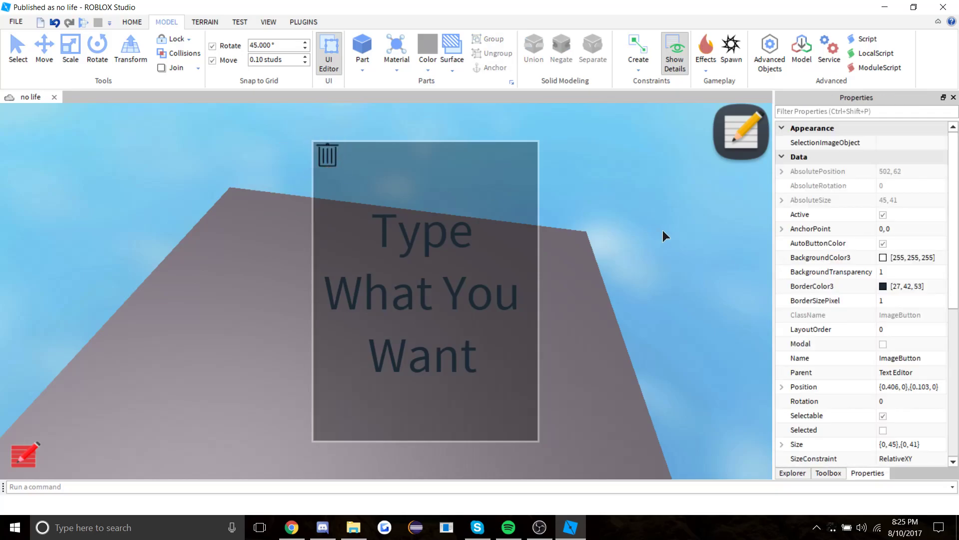
Rename the trash-bin ImageButton to 'Close'
click(619, 312)
right_drag(619, 312, 589, 276)
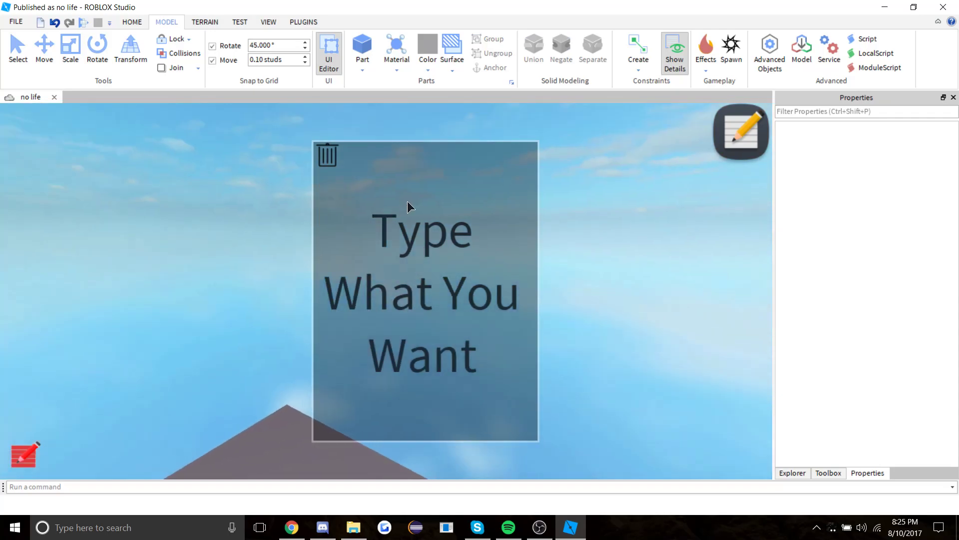
click(829, 472)
click(793, 473)
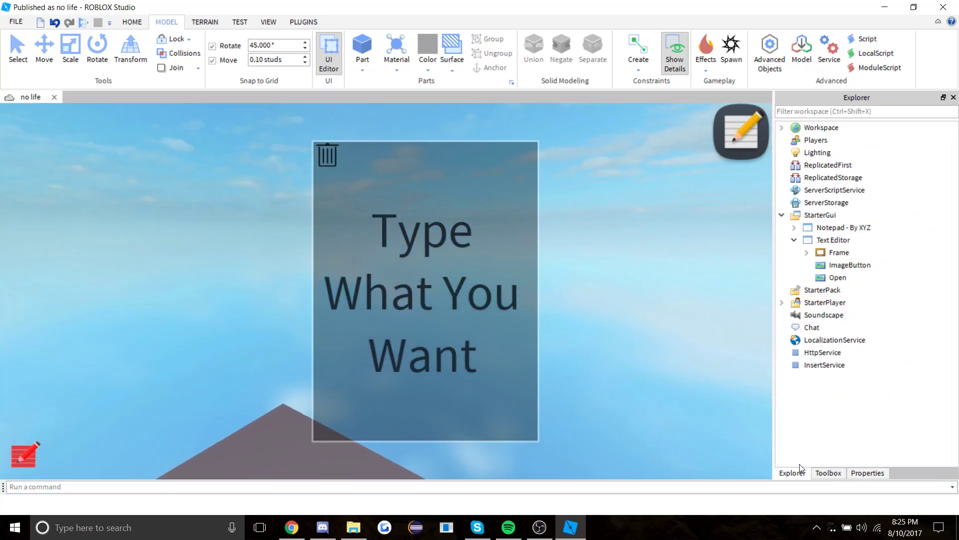
click(822, 265)
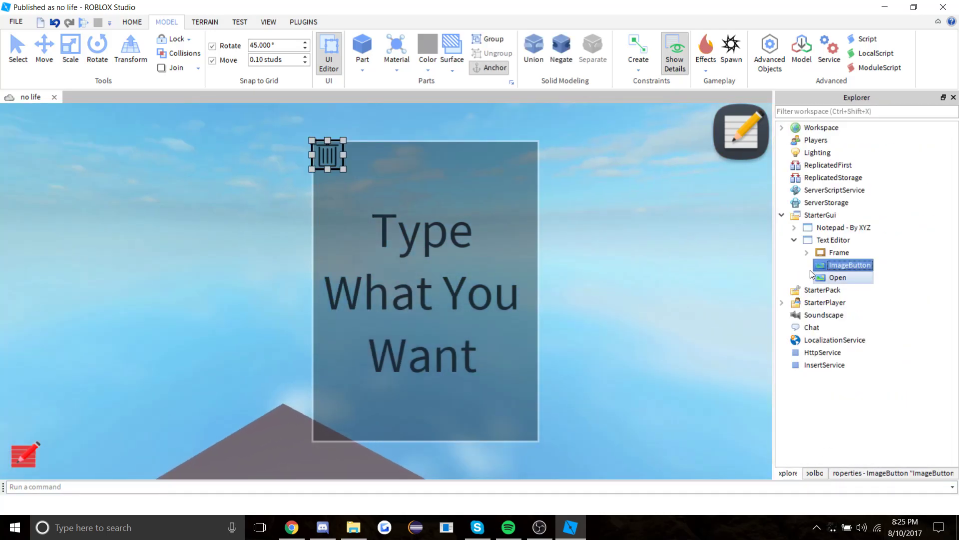
click(927, 473)
click(915, 358)
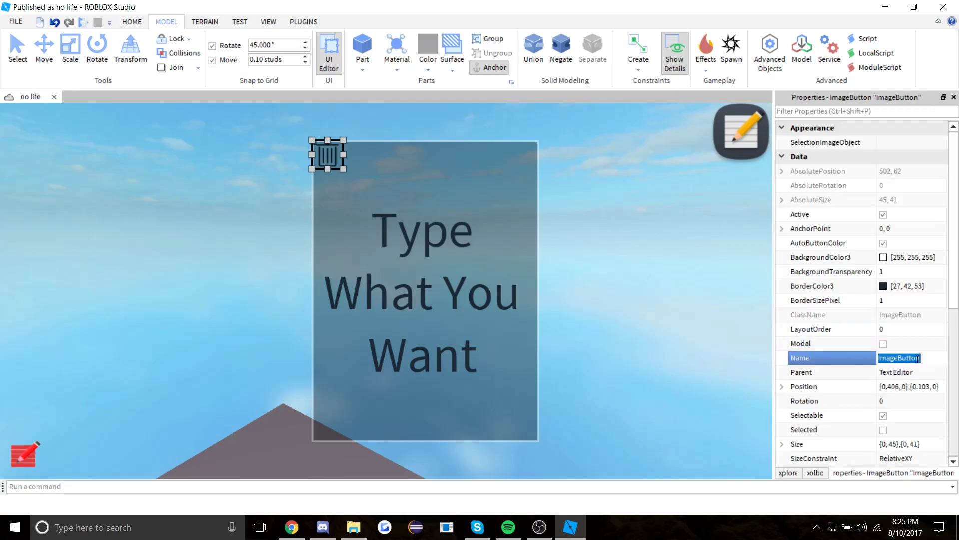
text(Close)
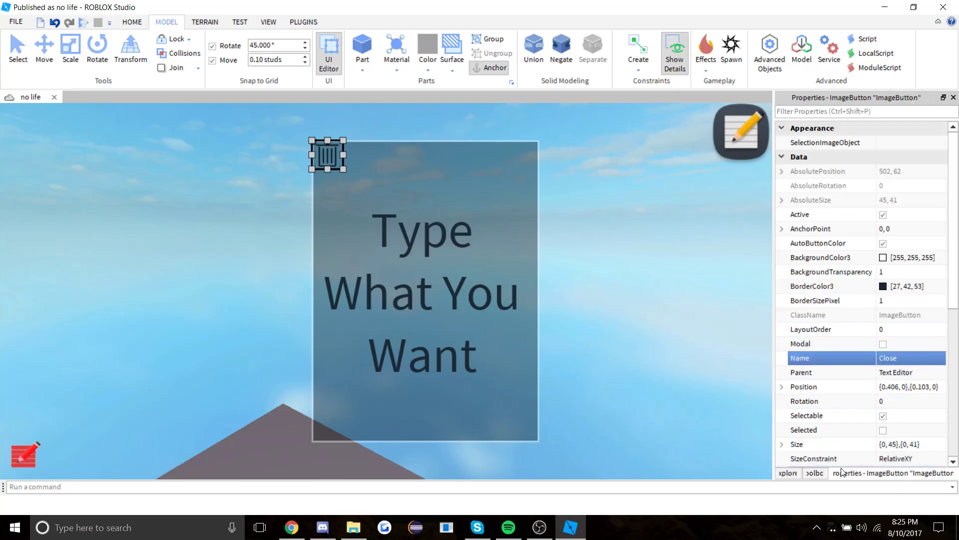
click(814, 472)
Delete the old 'Notepad - By XYZ' interface from Explorer, then select the Open button
click(783, 472)
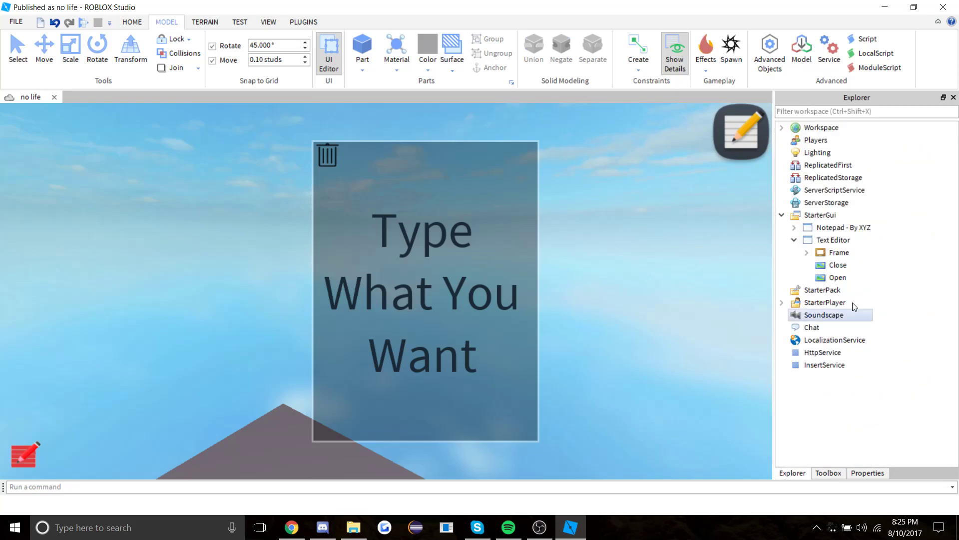
click(839, 256)
click(841, 265)
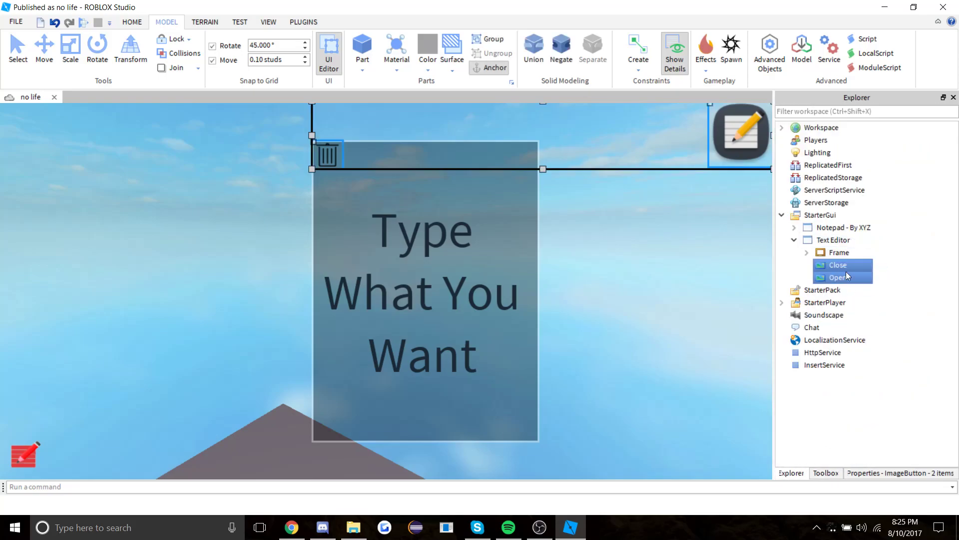
click(848, 254)
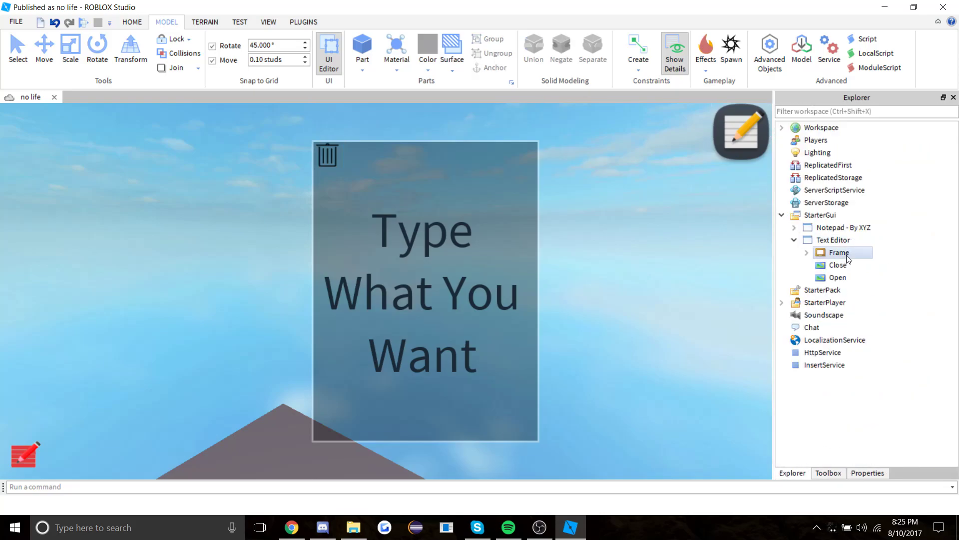
click(929, 258)
click(844, 228)
key(Delete)
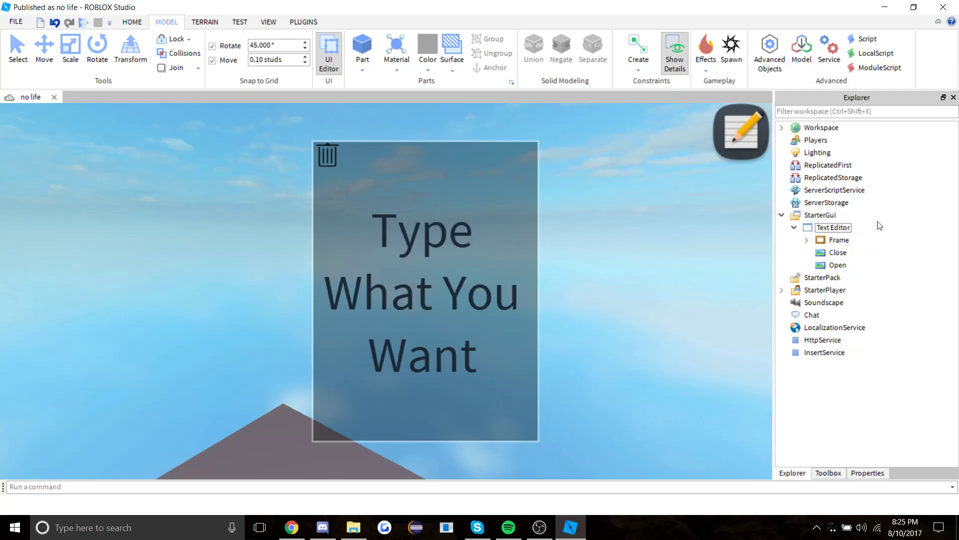
click(858, 266)
Insert a Script into the Open button and clear its default print line
right_click(857, 265)
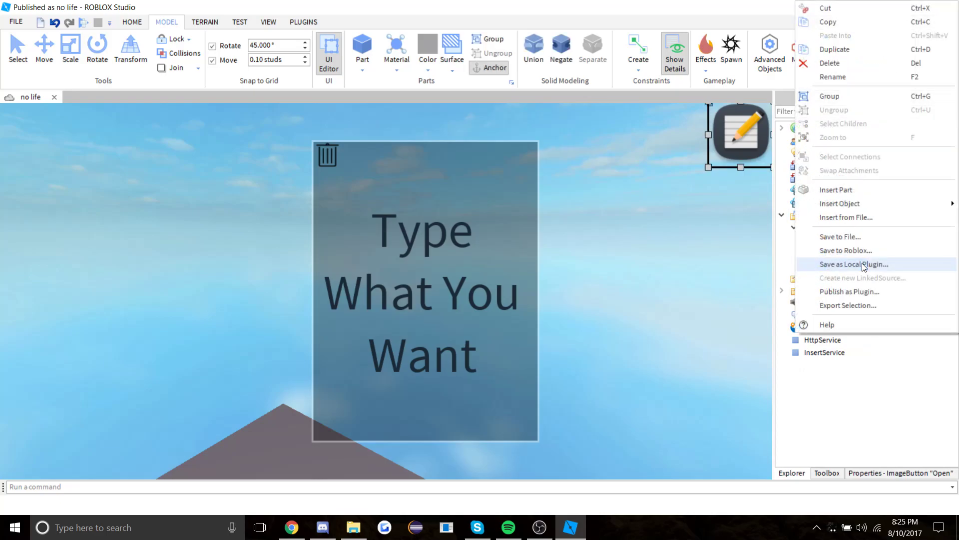
mouse_move(888, 206)
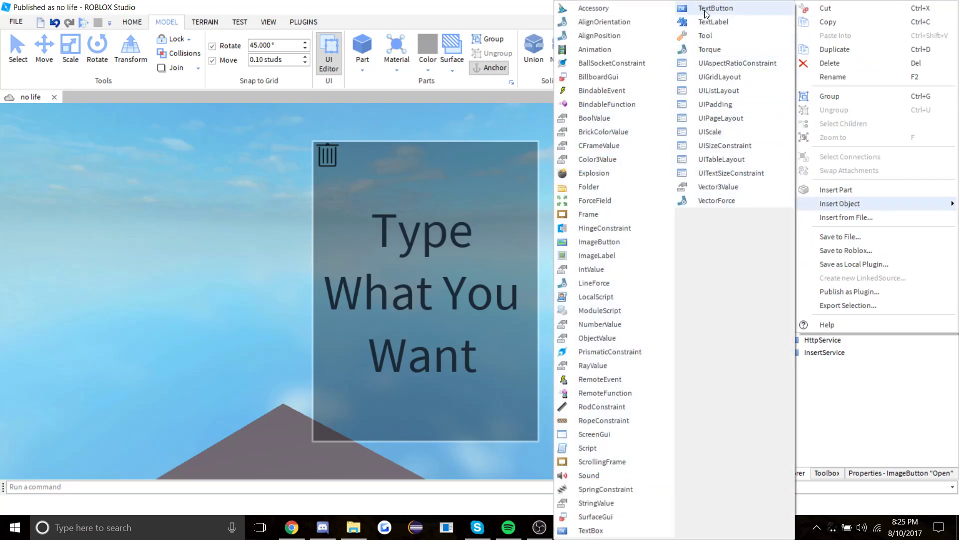
click(590, 448)
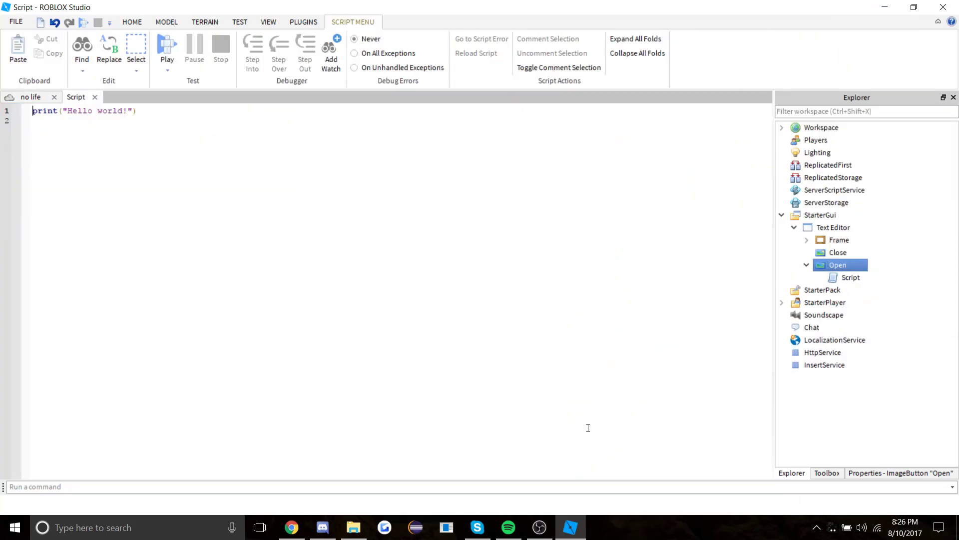
key(ctrl+a)
key(BackSpace)
Write an empty script.Parent.MouseButton1Down:connect(function() handler and return to the place view
text(scrip)
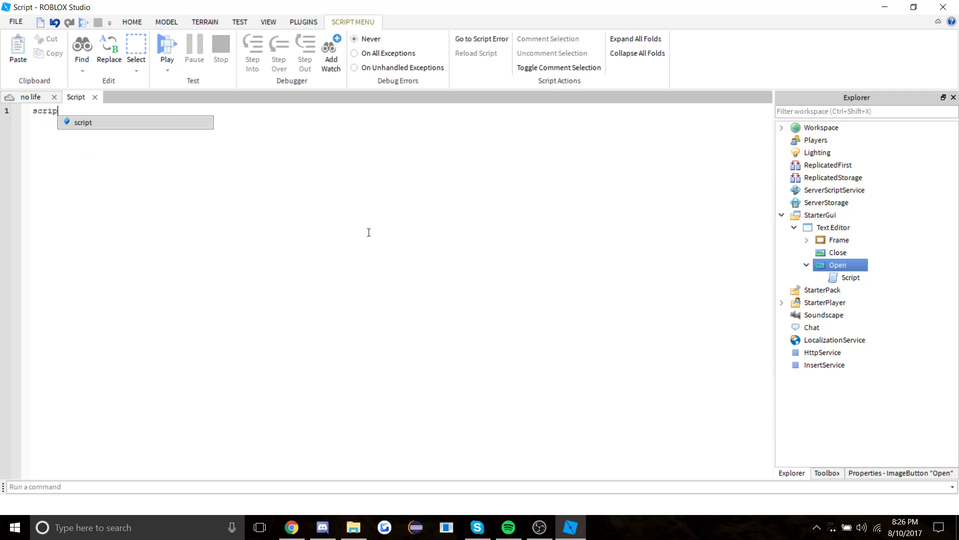
text(t.Parent)
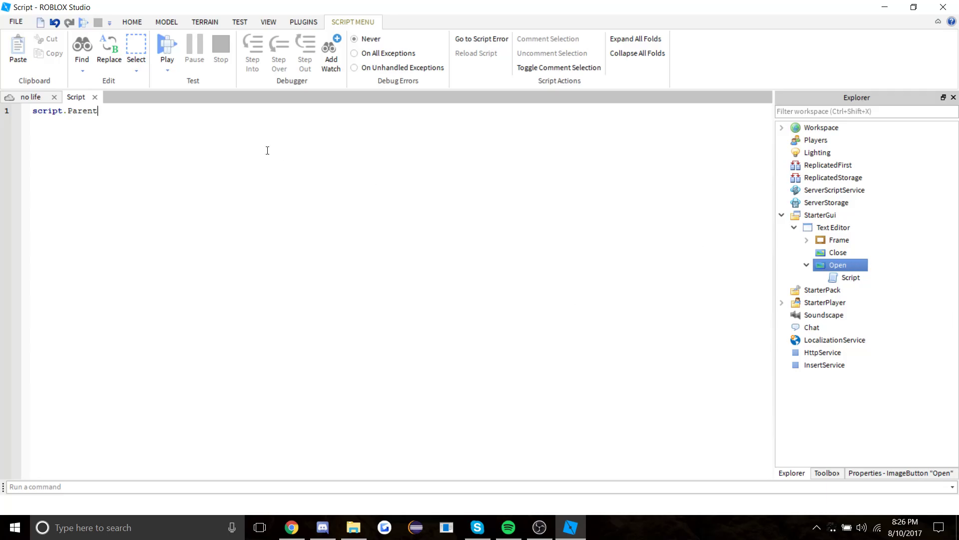
text(.Mouse)
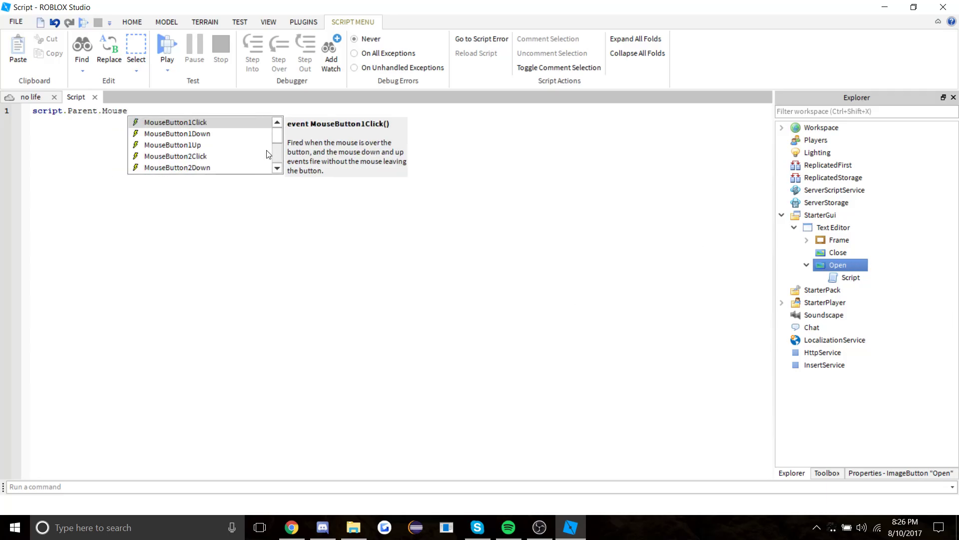
text(Button1)
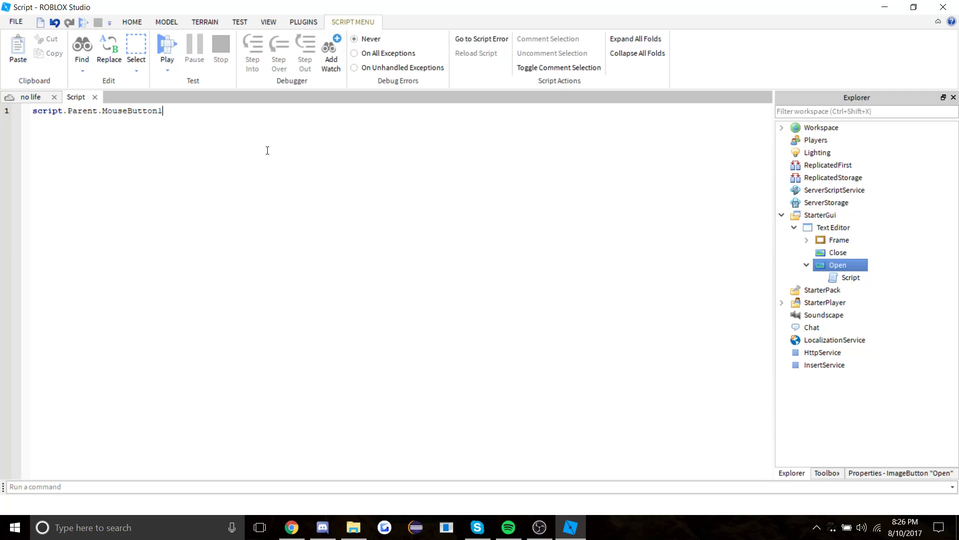
text(DDown)
text(:connect(function)
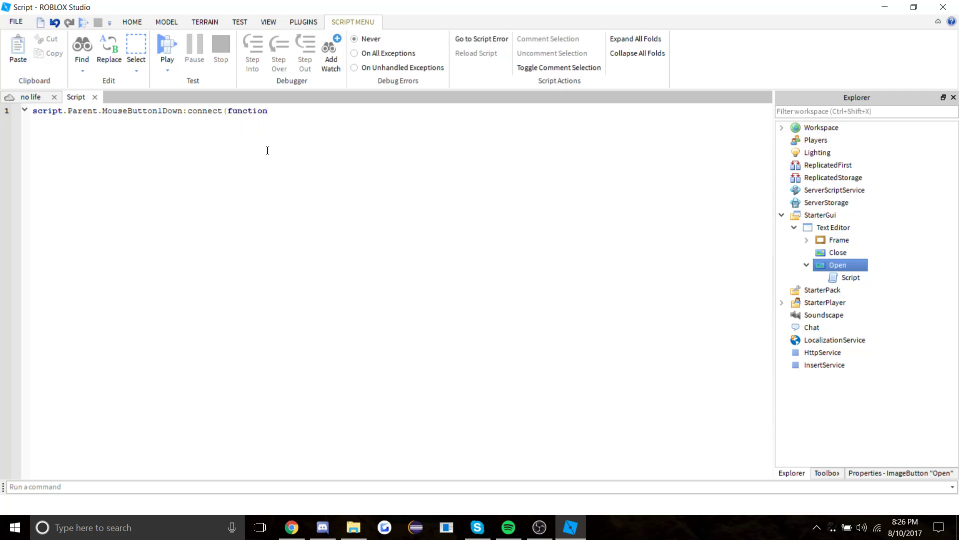
text(())
key(Return)
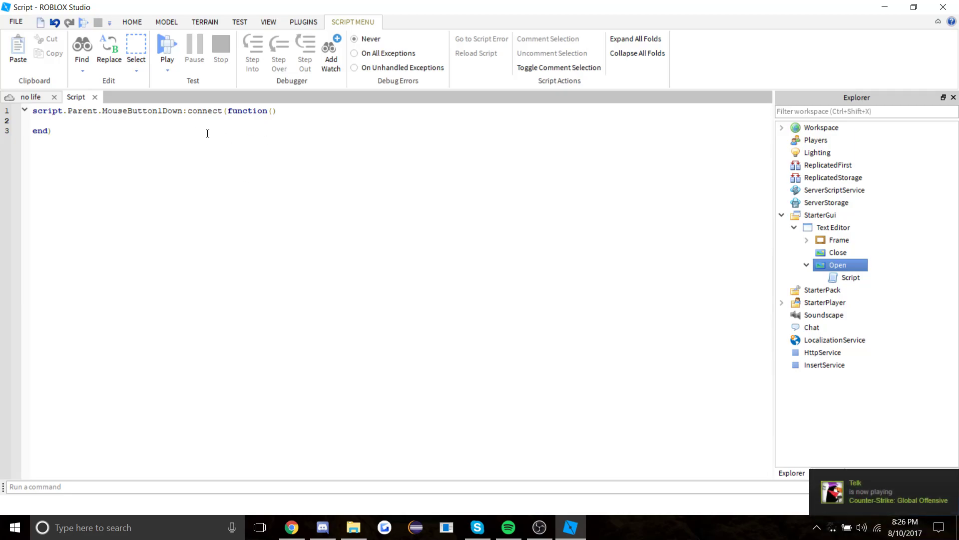
key(ctrl+a)
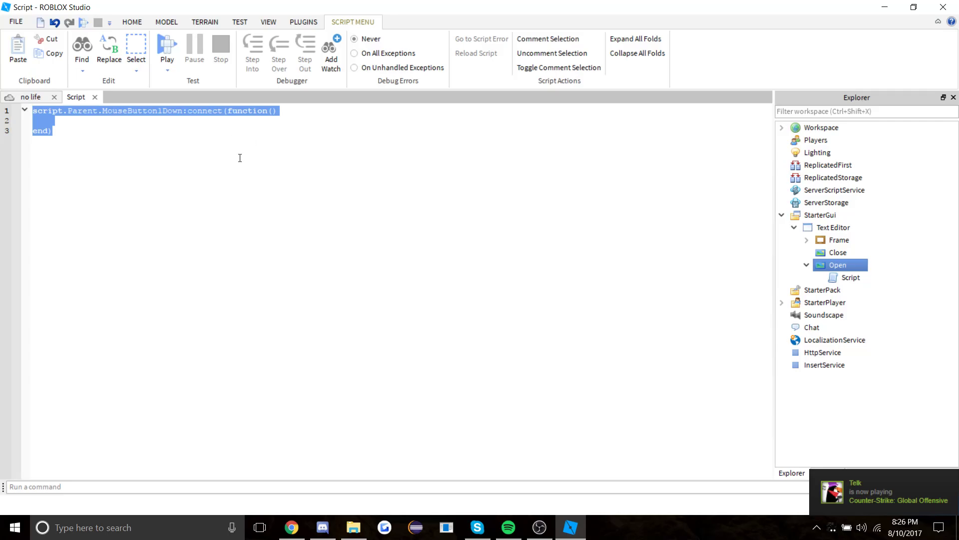
click(95, 126)
click(45, 98)
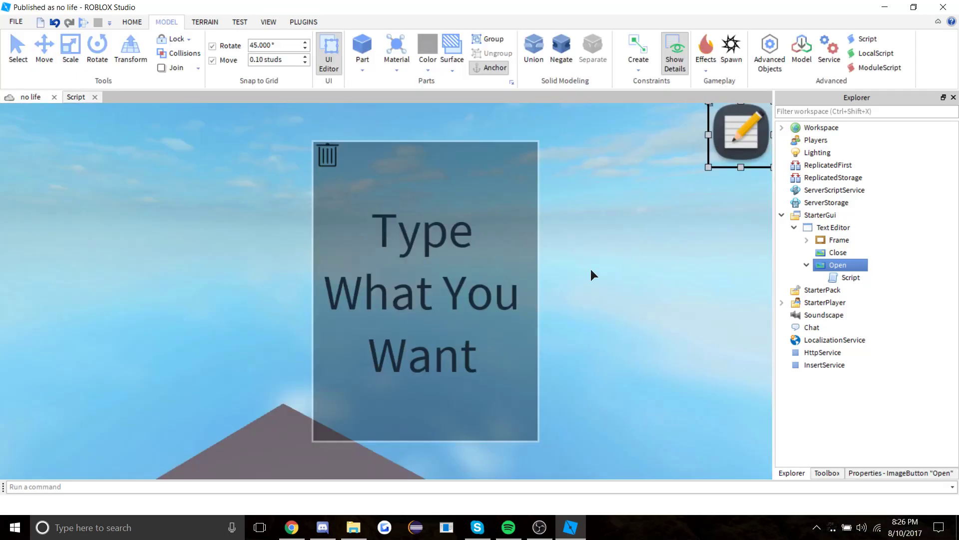
Turn off the Frame's Visible property
click(840, 240)
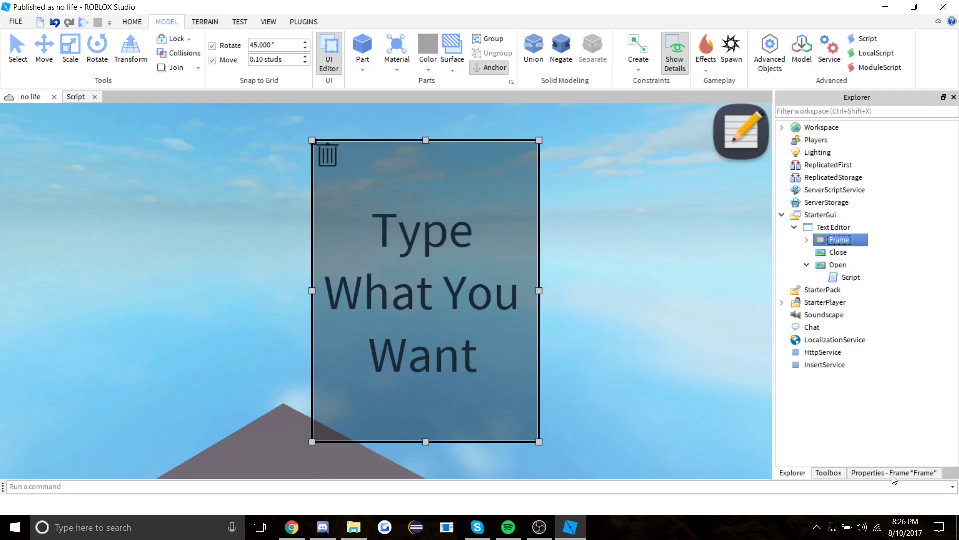
click(893, 473)
scroll(870, 300, down, 5)
click(883, 357)
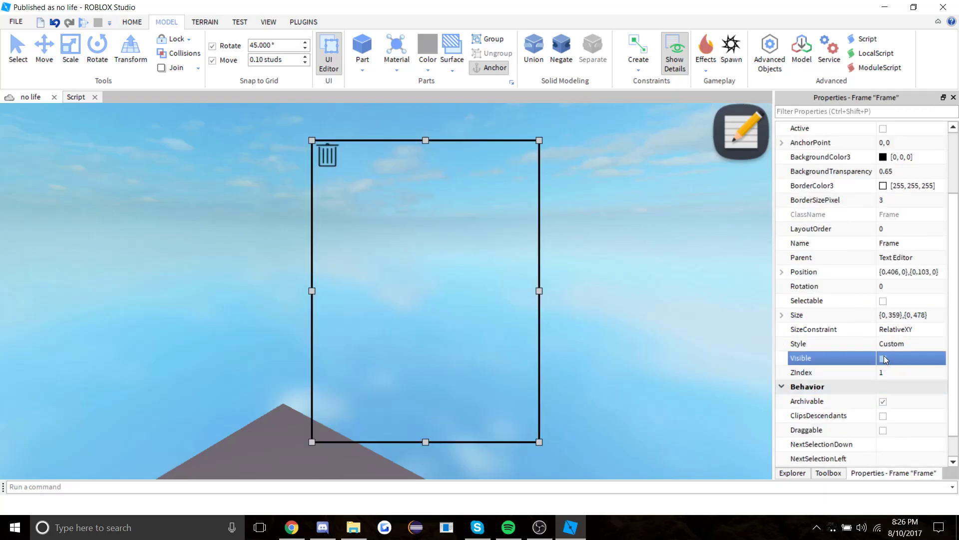
click(375, 195)
Turn off Visible on the Close button and reopen the Open button's Script
click(326, 154)
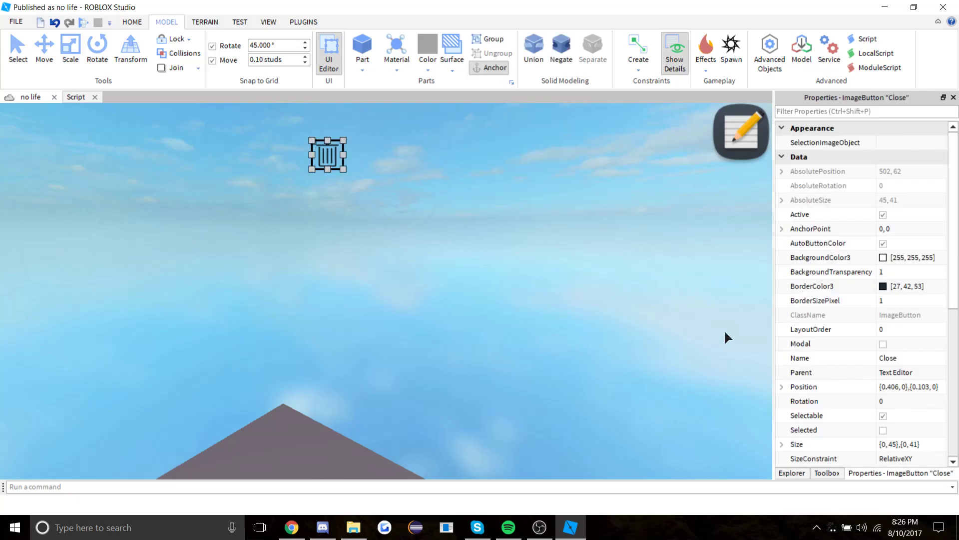
scroll(905, 376, down, 4)
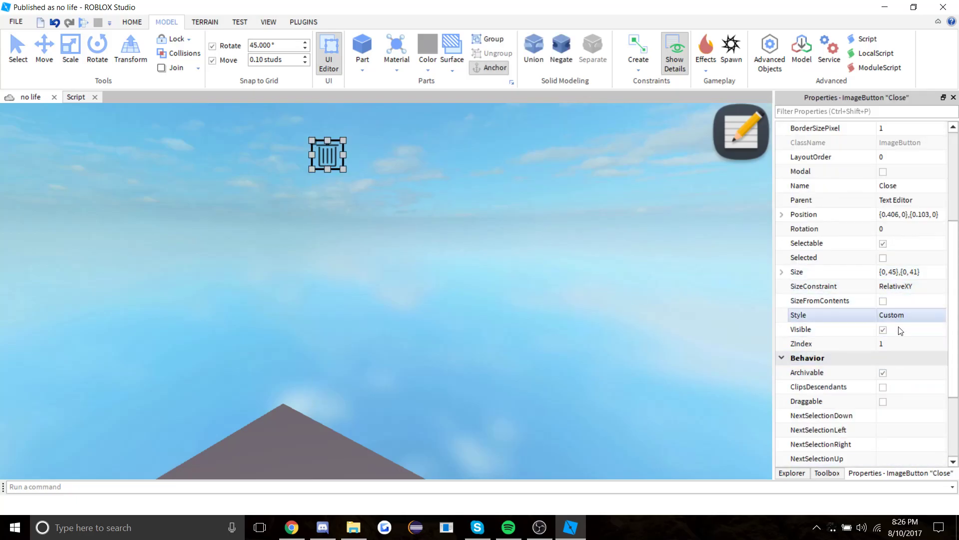
click(883, 329)
click(688, 407)
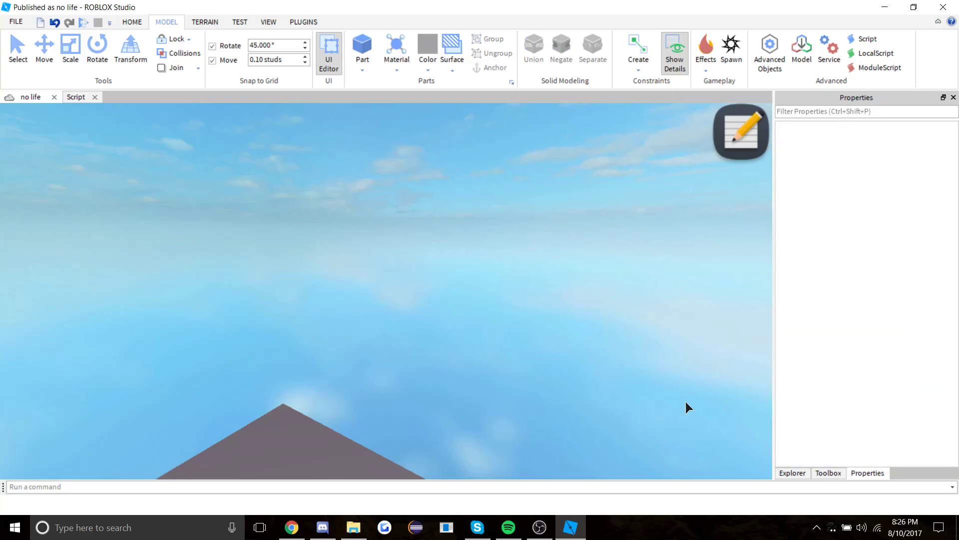
click(799, 474)
double_click(849, 277)
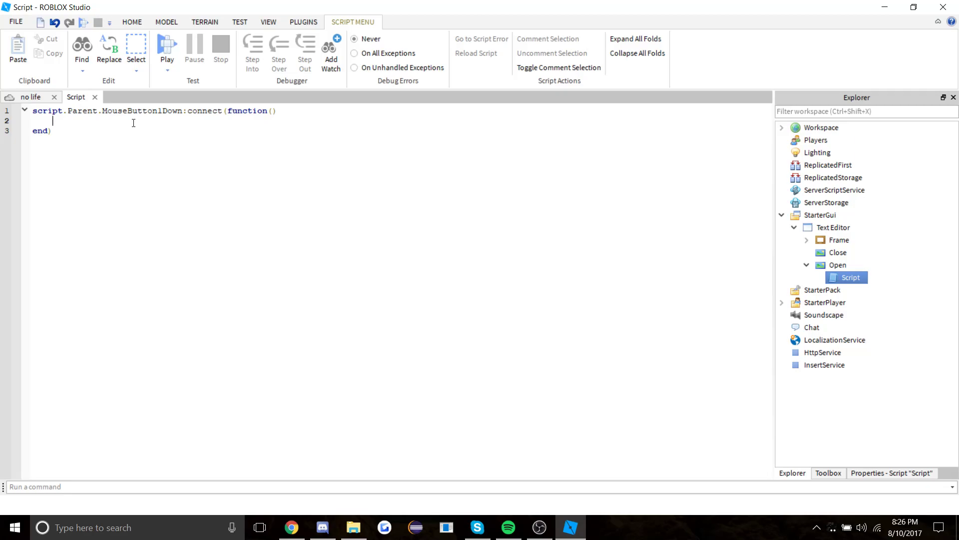
Add script.Parent.Parent.Frame.Visible = true inside the handler
text(script.Parent,.)
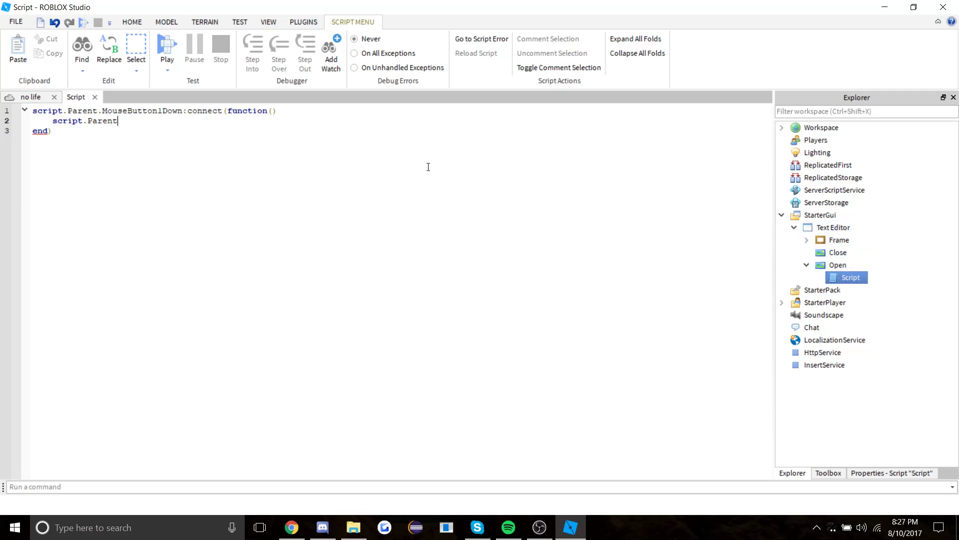
text(.Parent.)
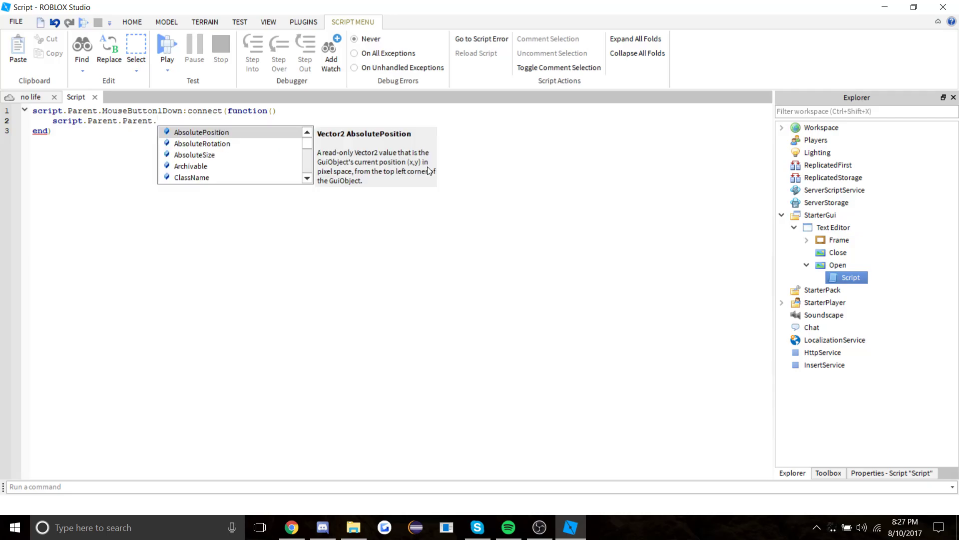
text(F)
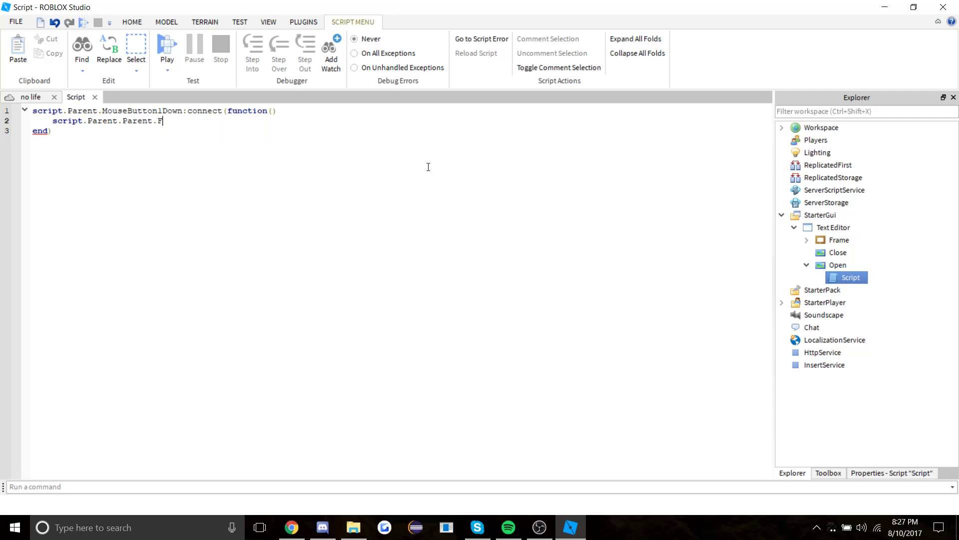
text(rame.Vi)
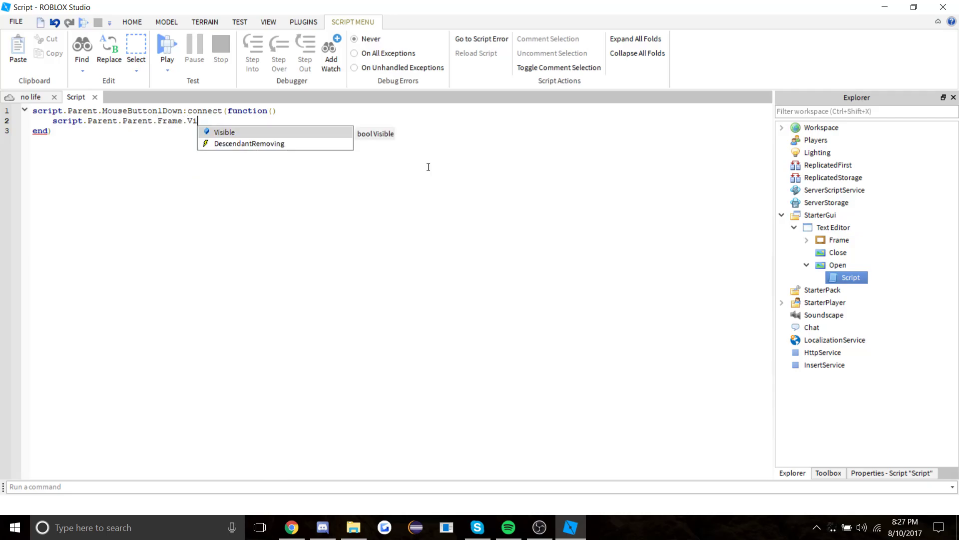
text(sible = )
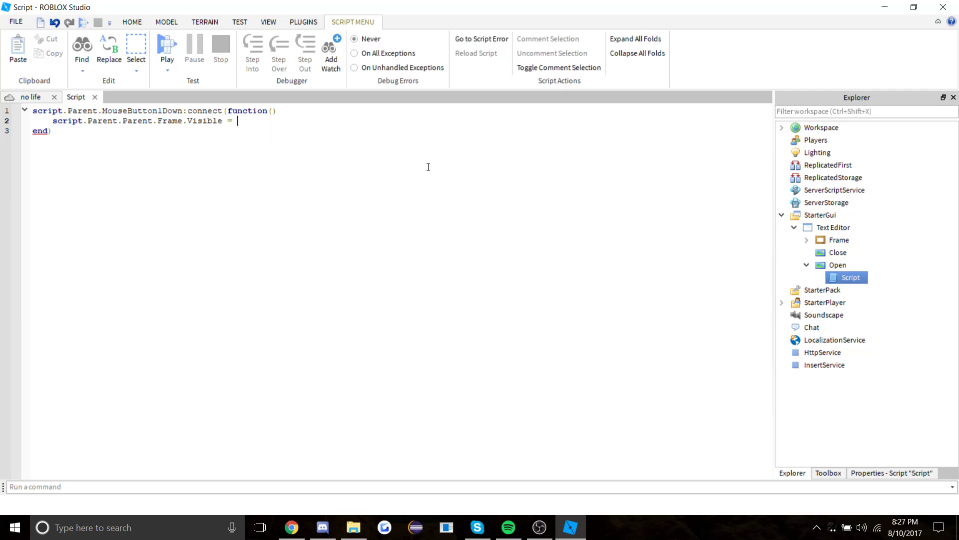
text(true)
key(ctrl+a)
key(ctrl+c)
click(168, 168)
Remove the accidentally pasted duplicate handler lines 4-6 and start a playtest
key(ctrl+v)
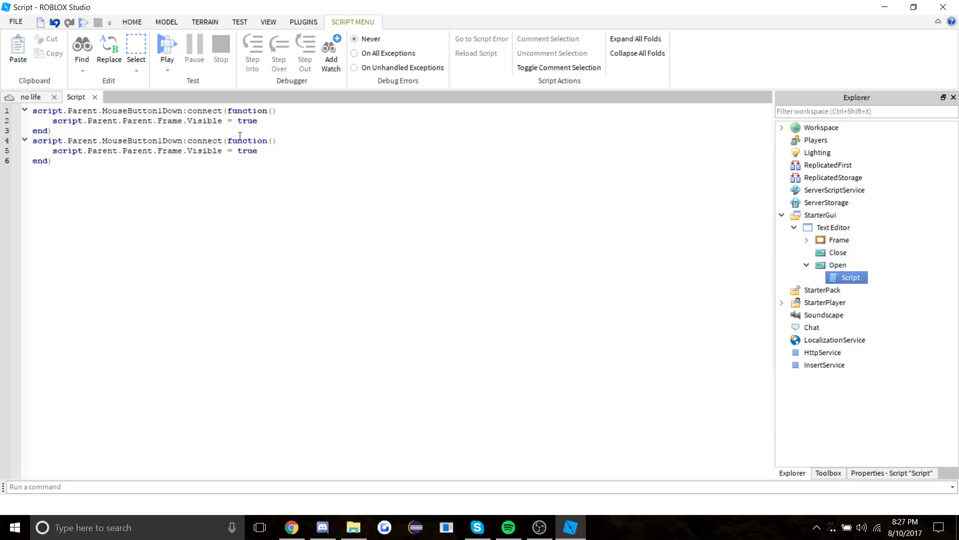
drag(70, 166, 1, 143)
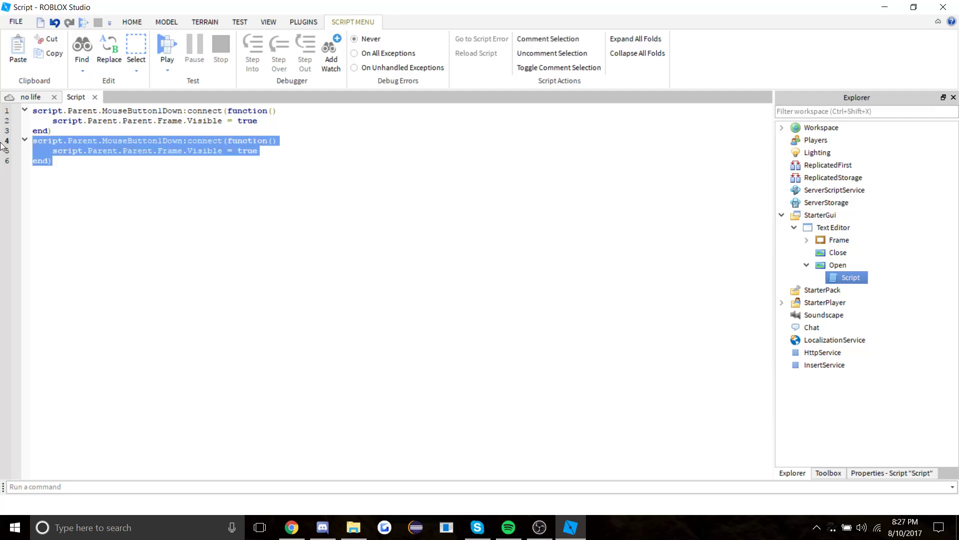
key(BackSpace)
click(167, 47)
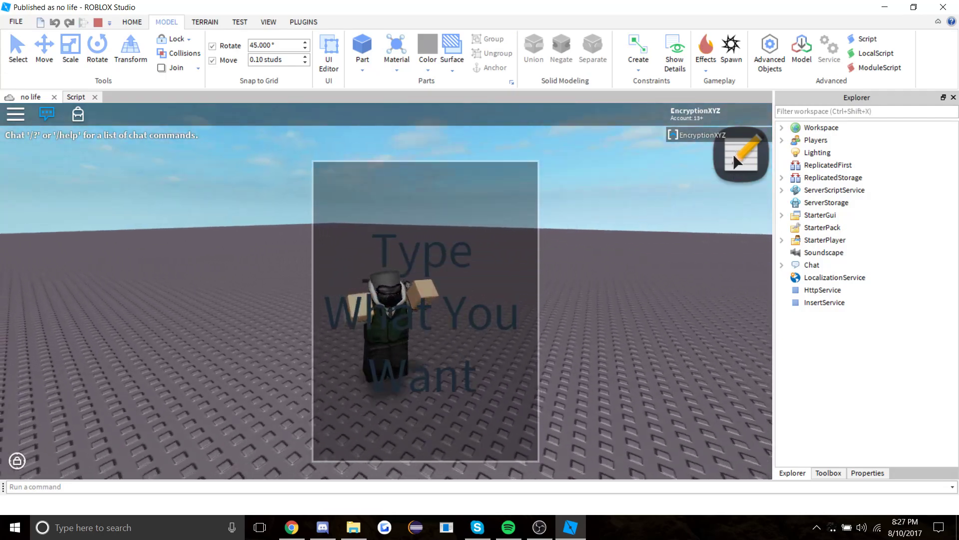
Type test text into the in-game TextBox, then stop the playtest
click(314, 198)
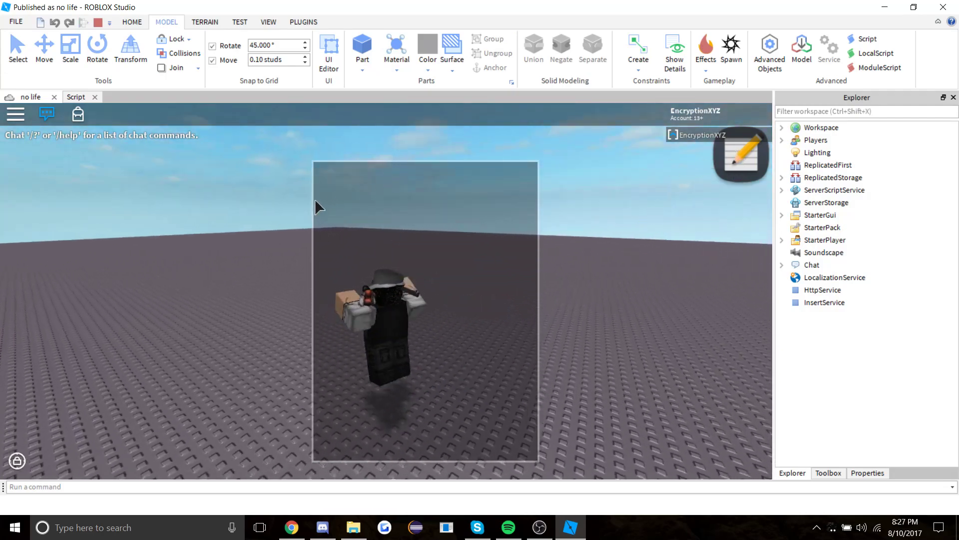
text(frewgregregregergregergre)
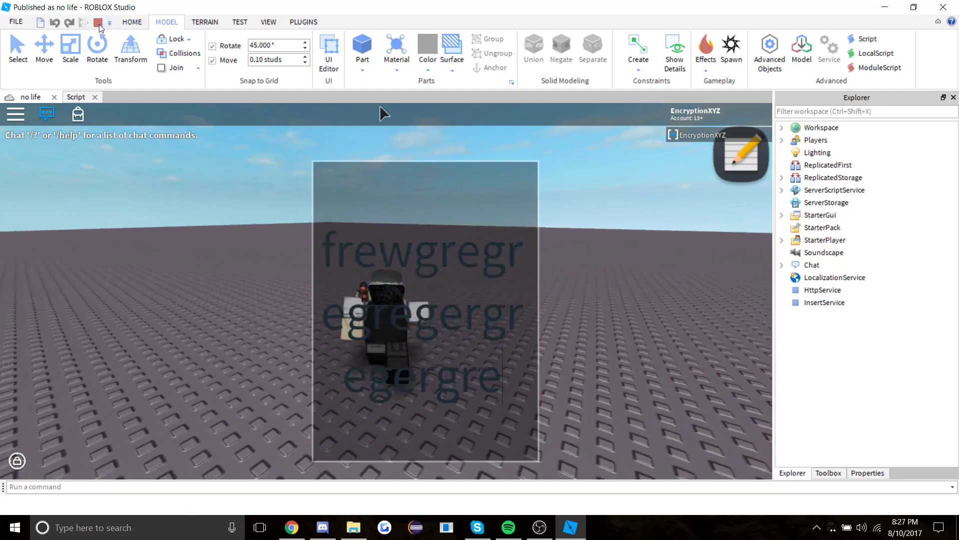
key(shift+F5)
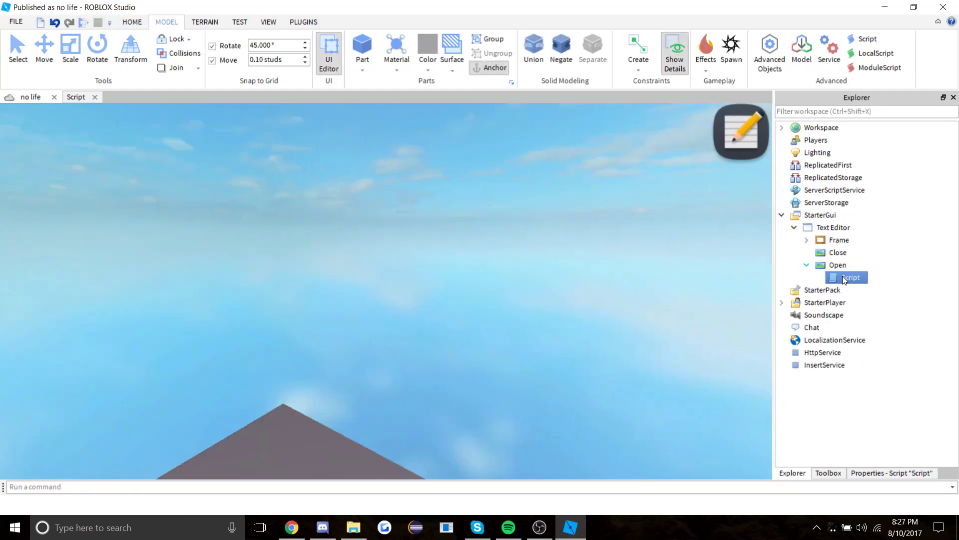
Paste a second copy of the handler into the Open button's script
double_click(850, 277)
key(ctrl+a)
key(ctrl+c)
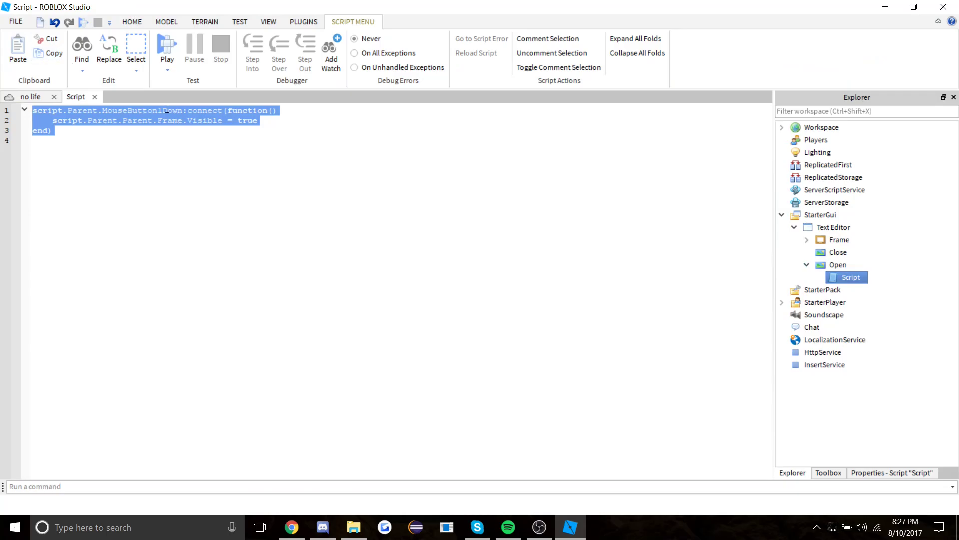
click(158, 146)
key(ctrl+v)
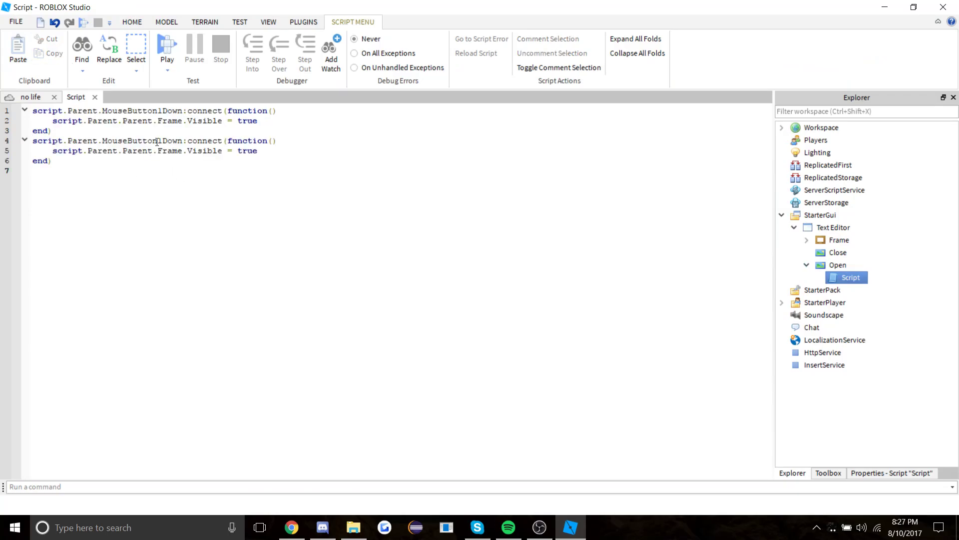
ctrl+scroll(155, 142, up, 5)
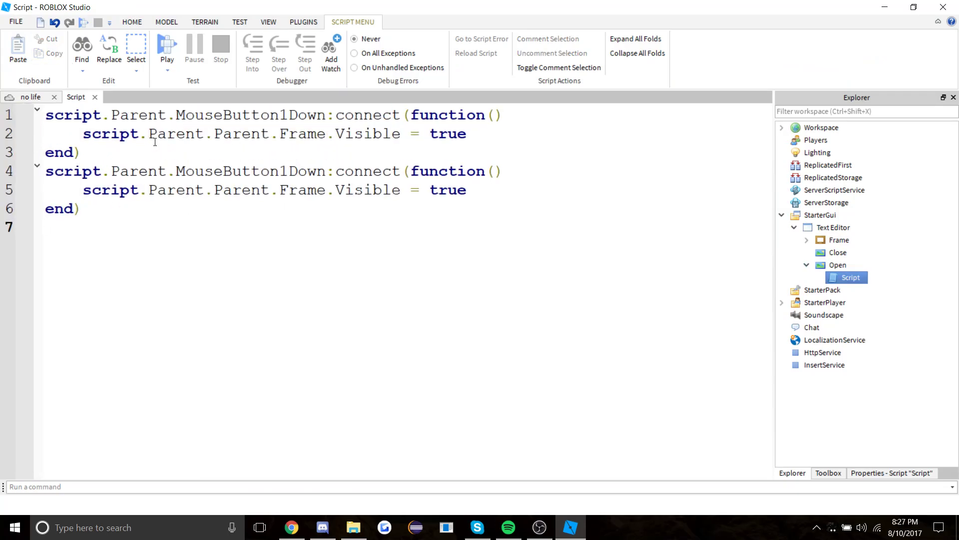
Change line 5 to script.Parent.Parent.Close.Visible = true and start a play test
double_click(291, 192)
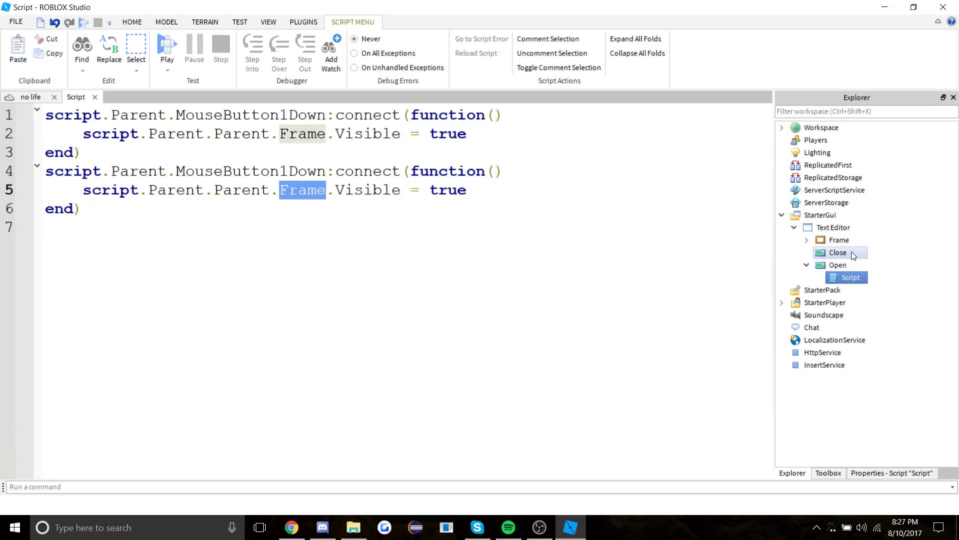
text(Cl)
key(BackSpace)
text(lose)
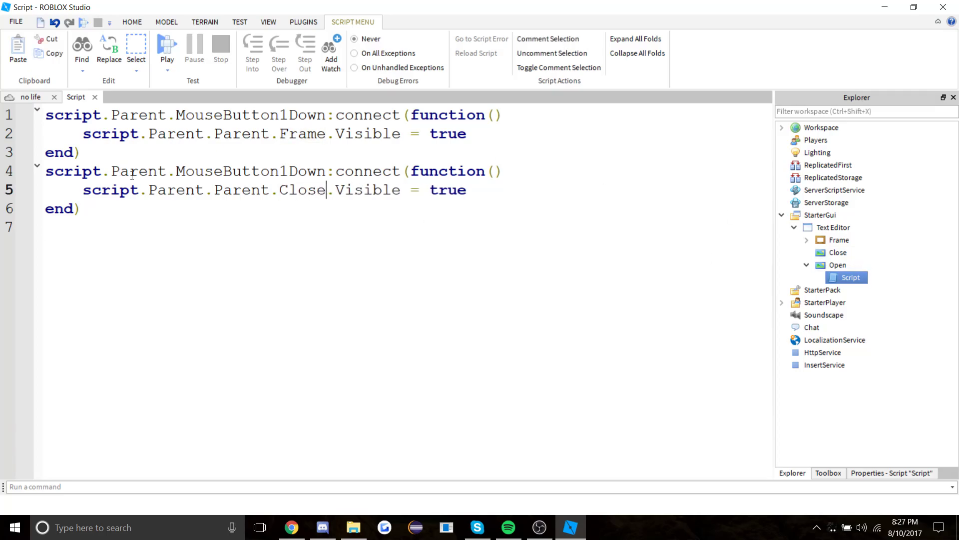
click(167, 47)
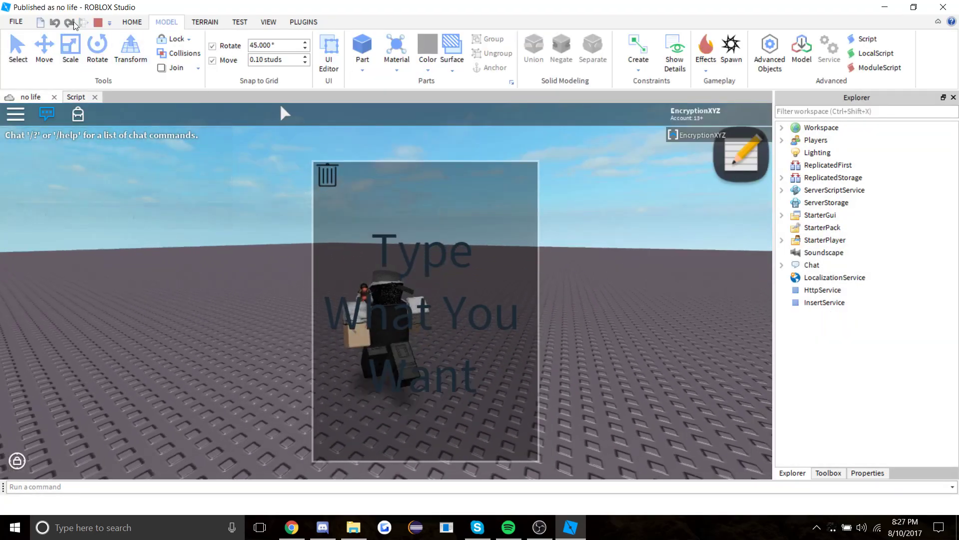
Stop the play test, select the Open script's code, and close the editor
click(98, 22)
click(803, 265)
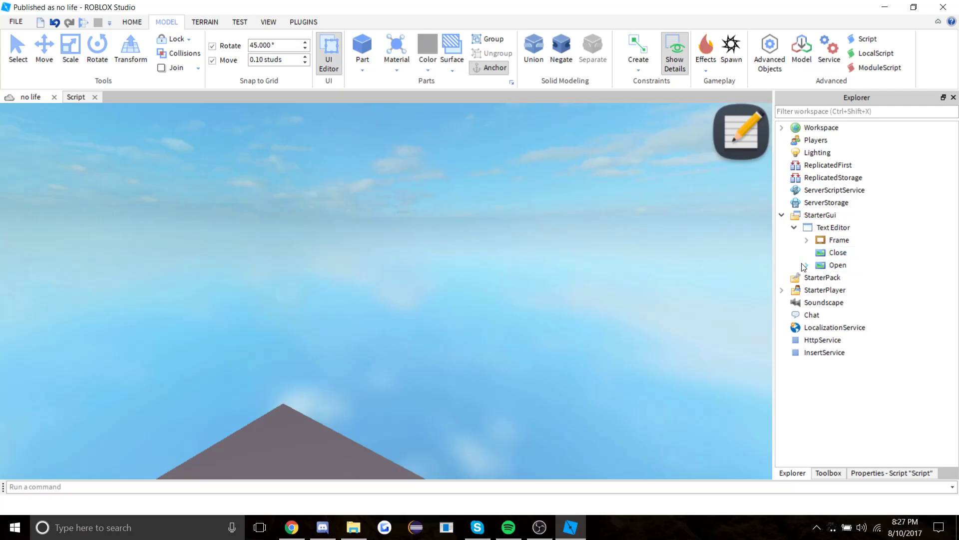
click(807, 265)
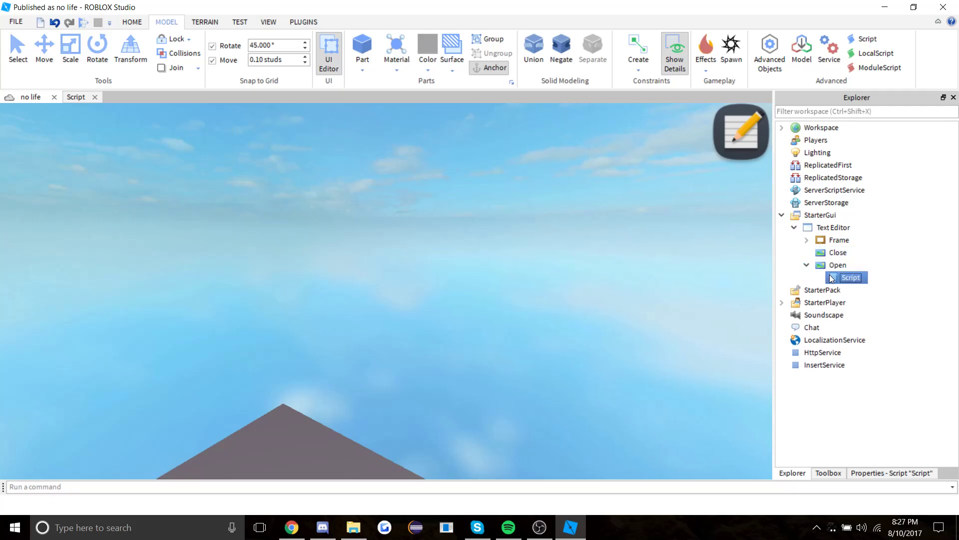
double_click(832, 278)
drag(634, 273, 178, 102)
click(94, 97)
Copy the Open button's Script and paste it into the Close button
click(838, 252)
right_click(838, 252)
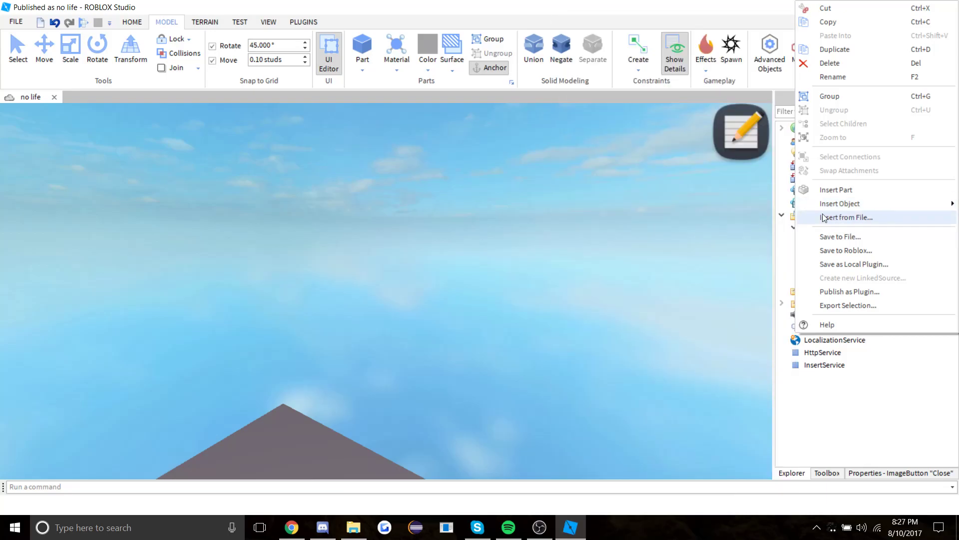
click(835, 265)
right_click(830, 275)
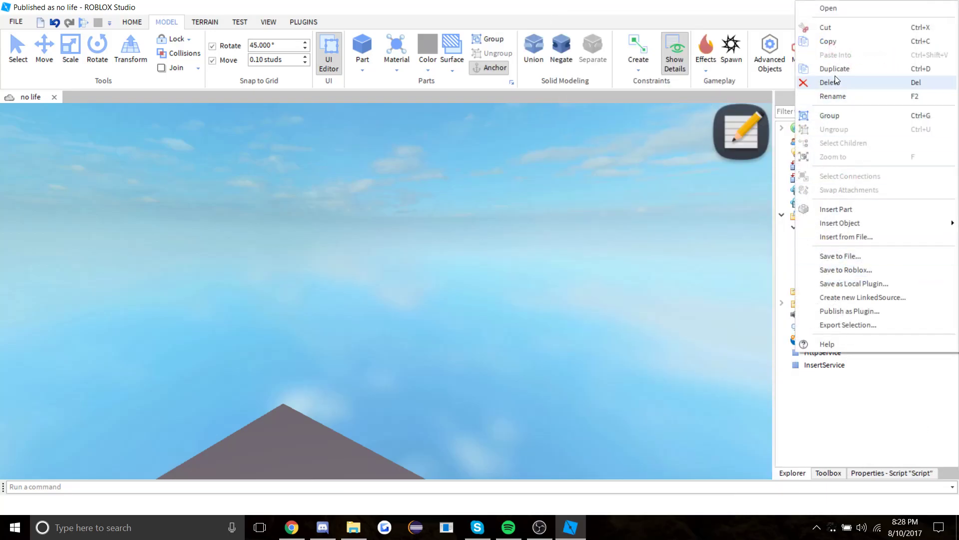
click(864, 43)
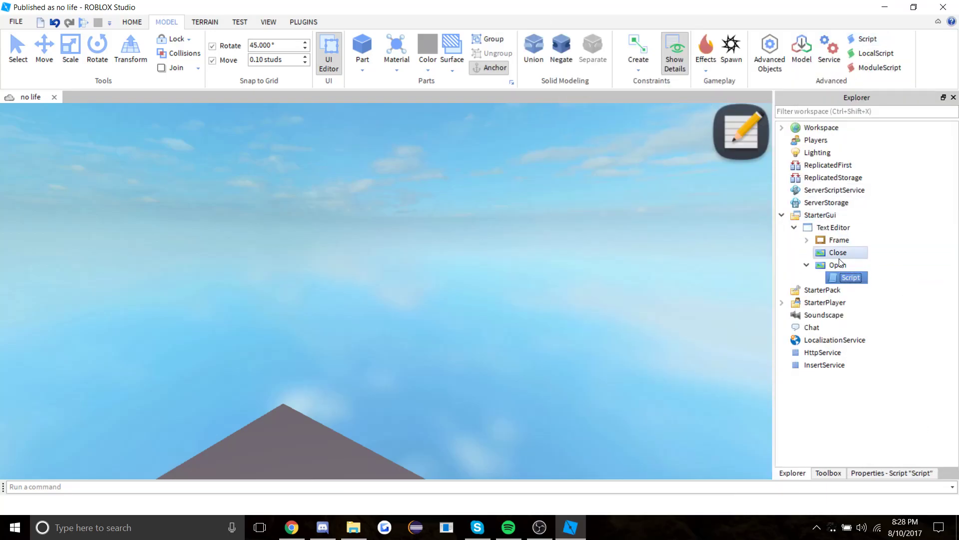
right_click(843, 254)
click(865, 38)
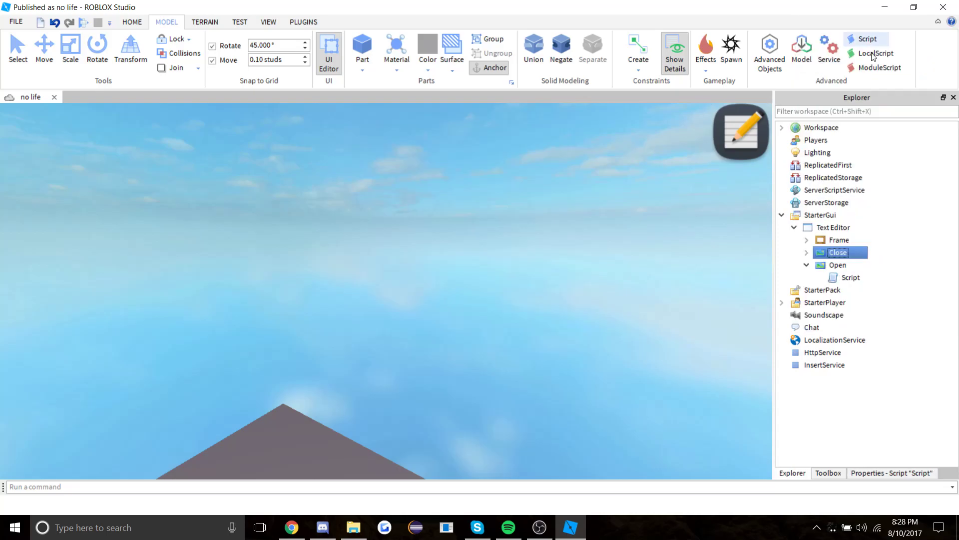
In the Close script change both Visible values to false and start a play test
double_click(850, 265)
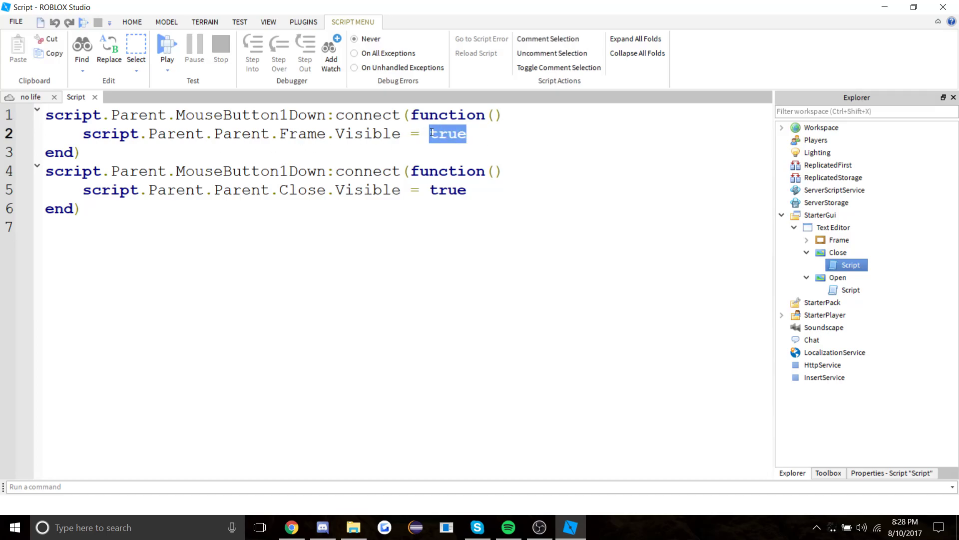
text(fals)
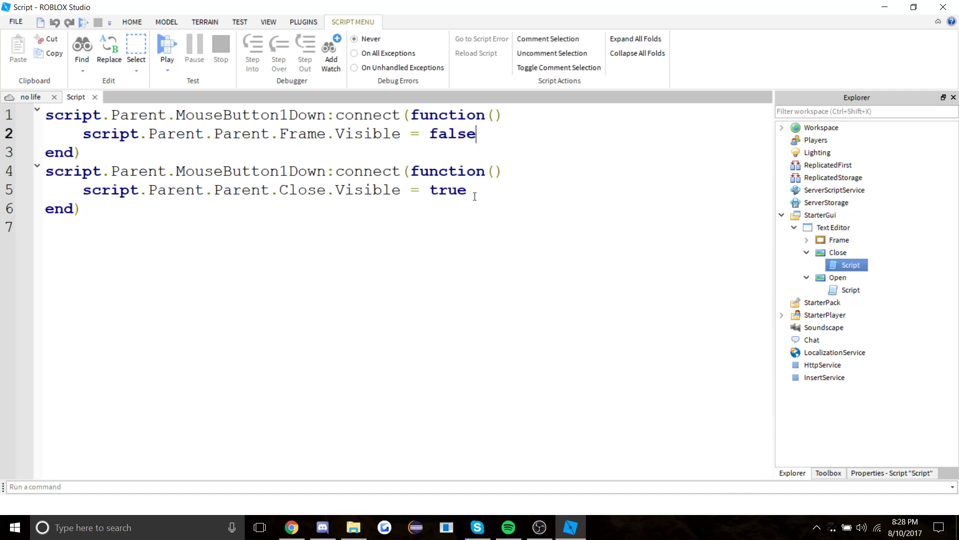
text(fals)
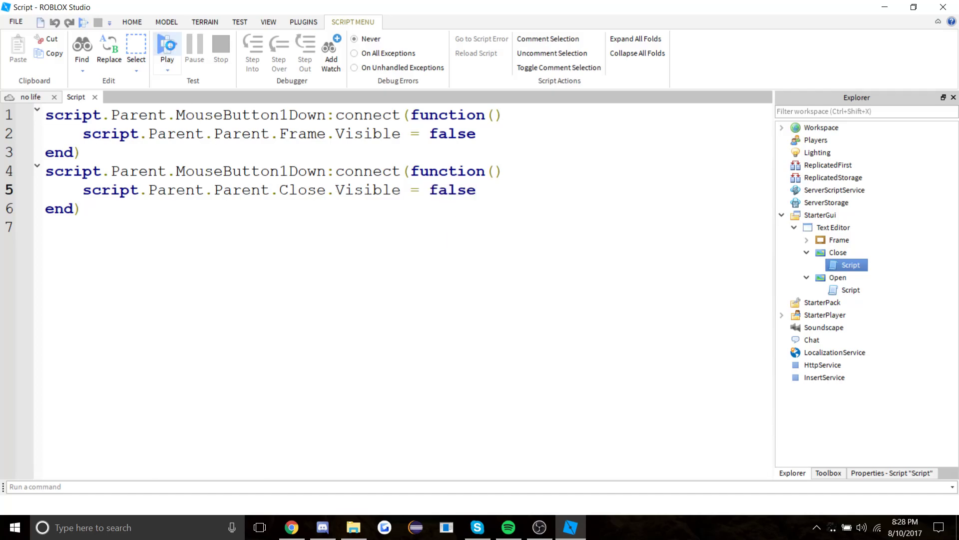
key(F5)
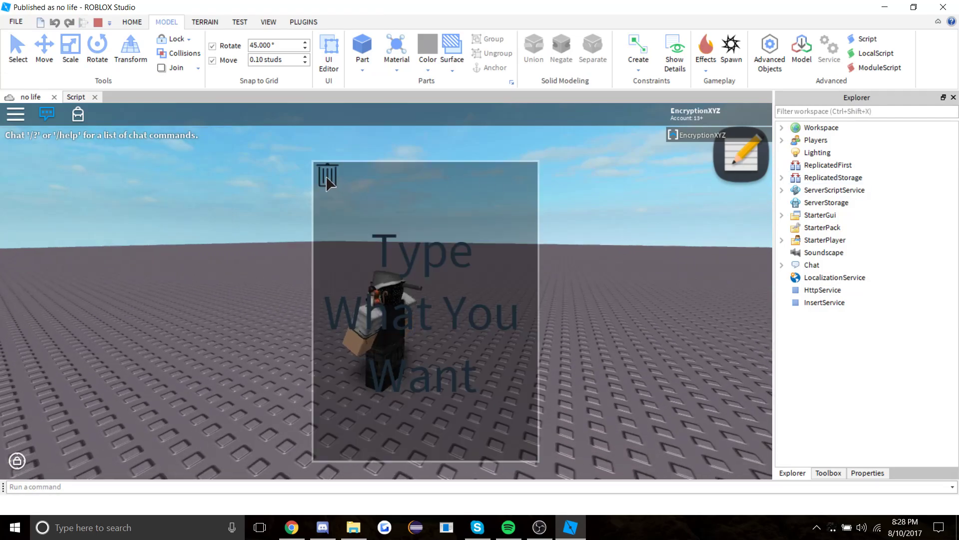
Close the panel in-game with the trash button and stop the play test
click(327, 177)
key(shift+F5)
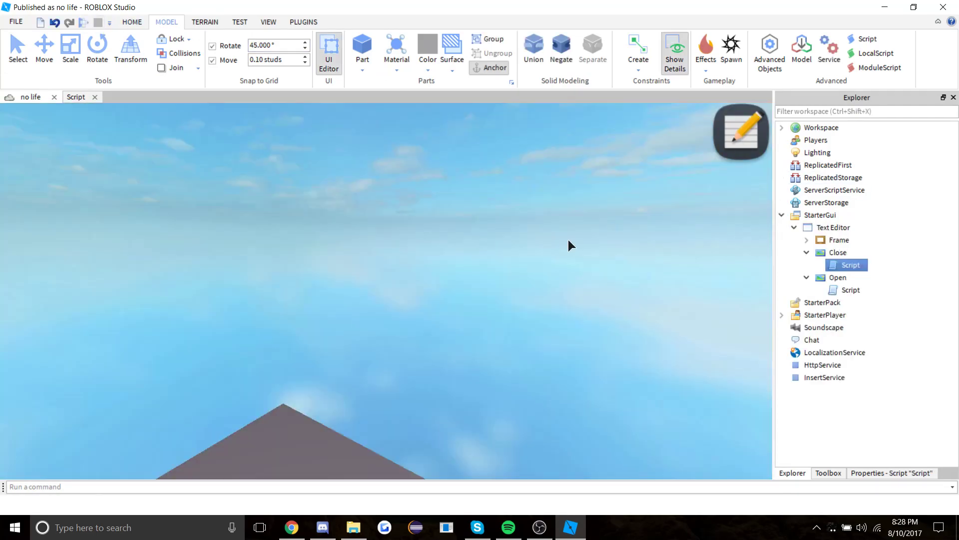
click(806, 253)
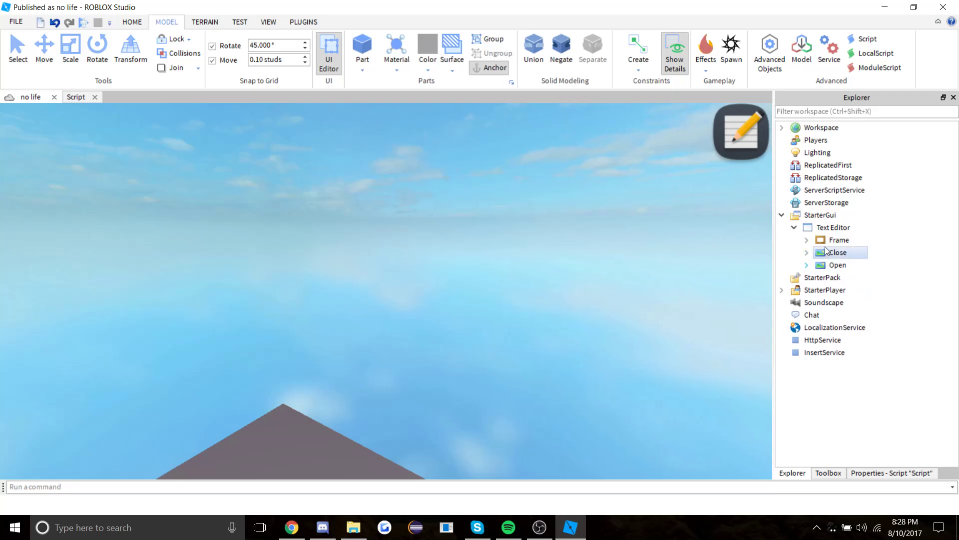
Set the TextBox TextColor3 to #ffffff and Font to Code, then play-test
click(861, 471)
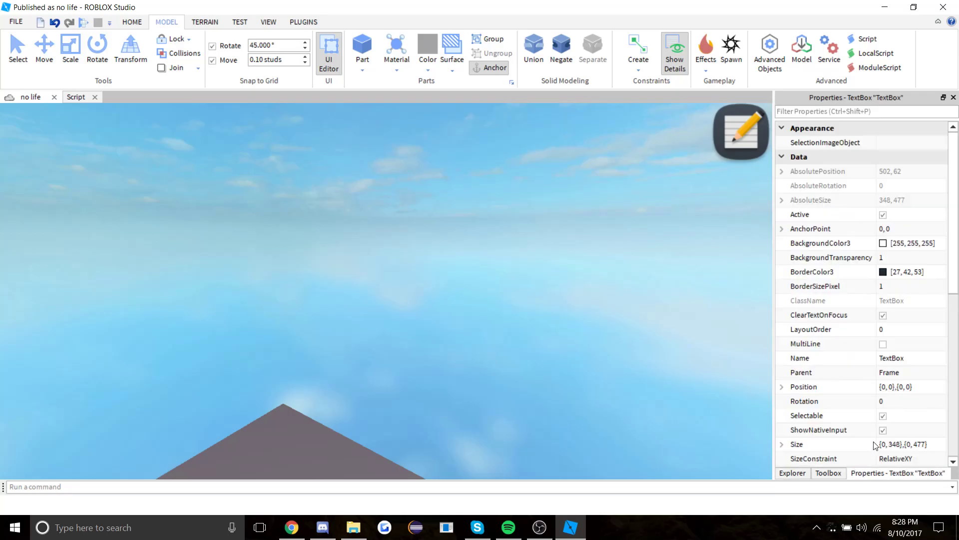
scroll(896, 378, down, 10)
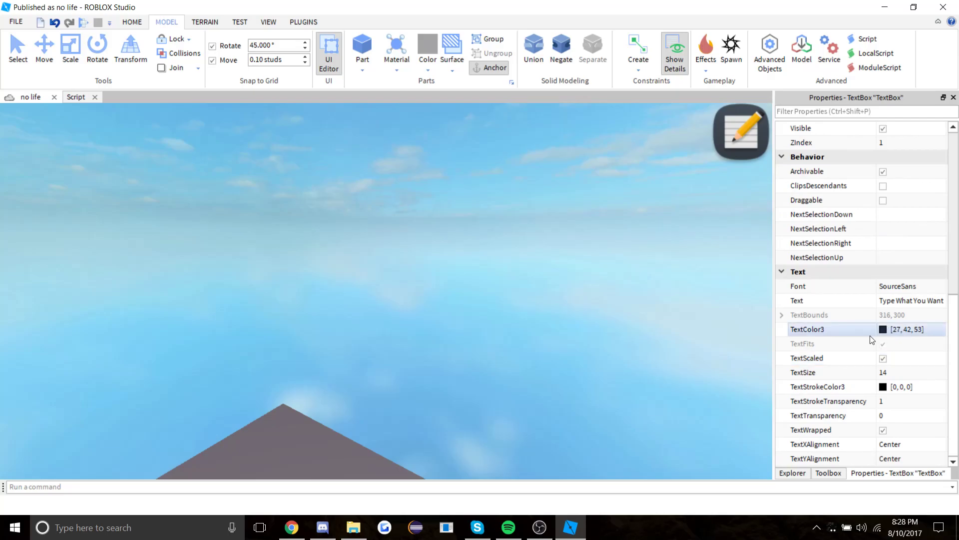
click(882, 330)
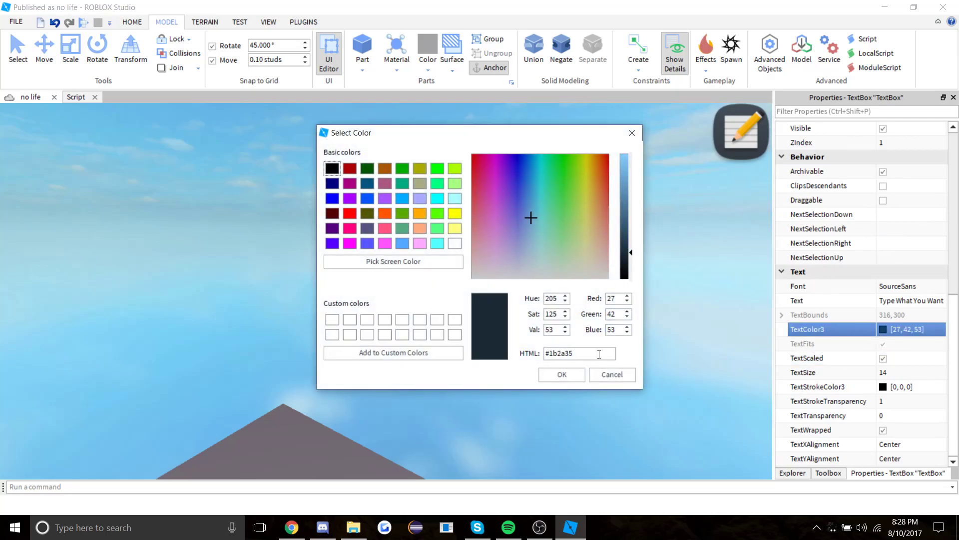
text(#ffffff)
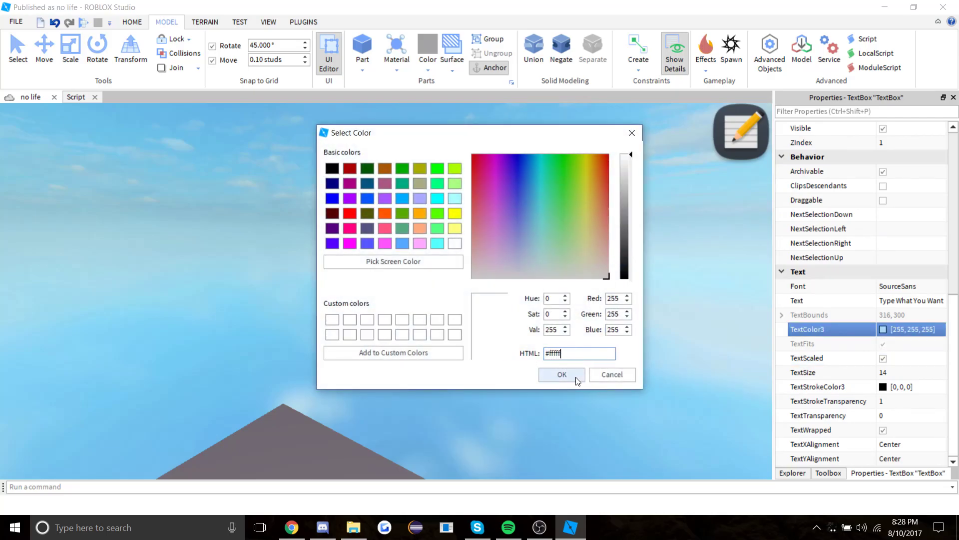
key(Return)
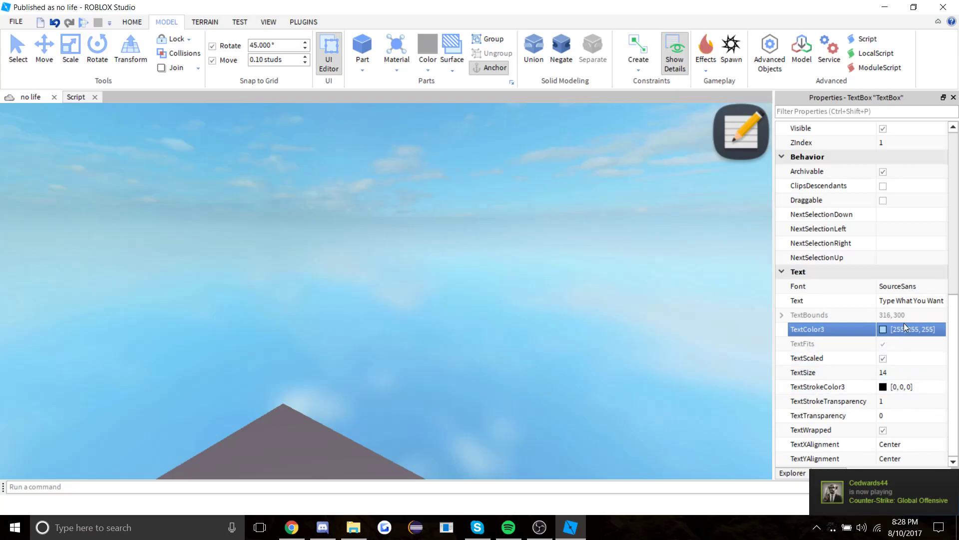
click(899, 285)
click(899, 286)
click(899, 326)
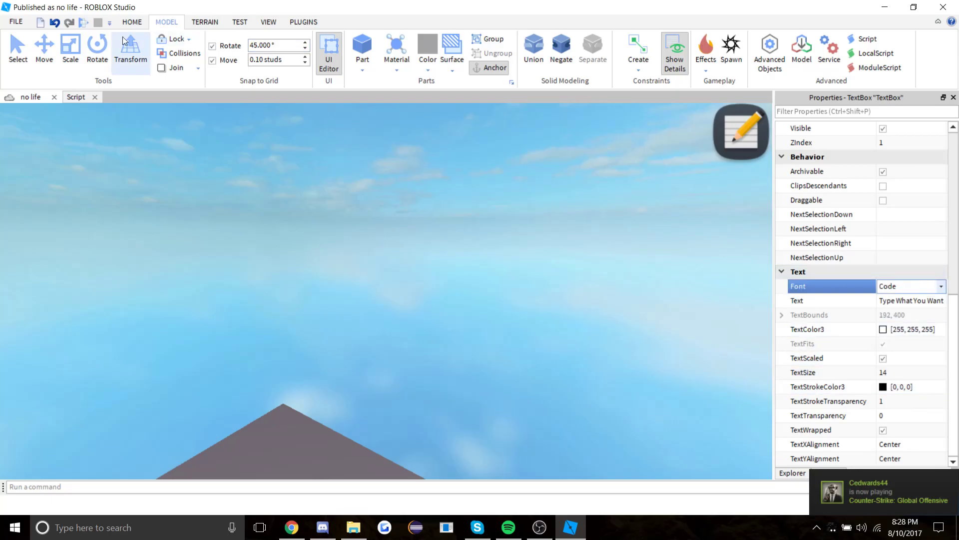
click(83, 23)
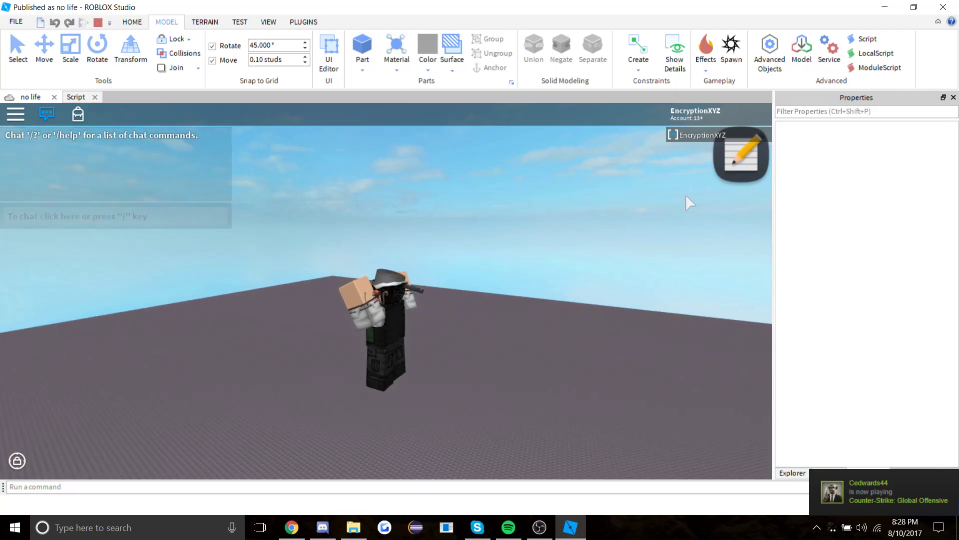
Type 'Hello, I like pie do you like pie because i like pie ;)' into the white note box
click(447, 300)
text(Hello)
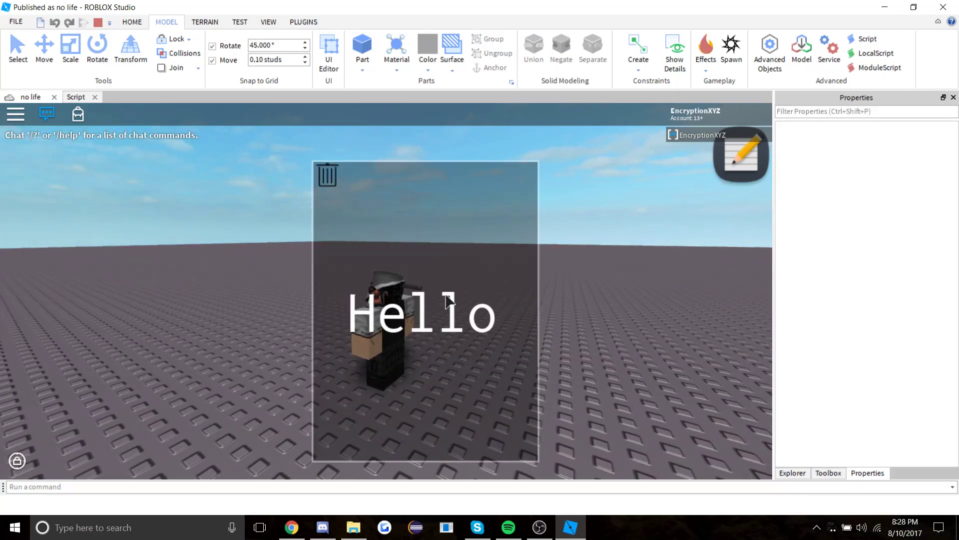
text(, I like pie d)
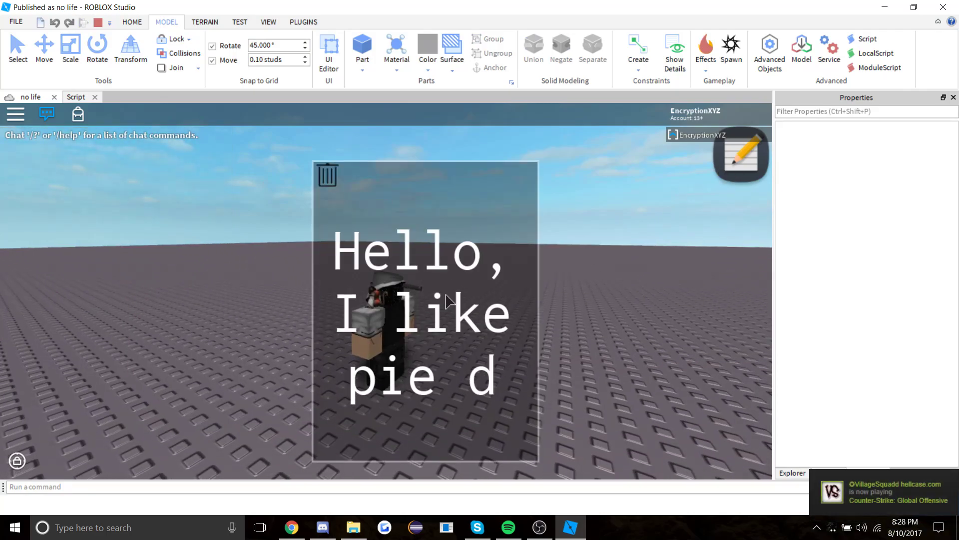
text(o you like pie )
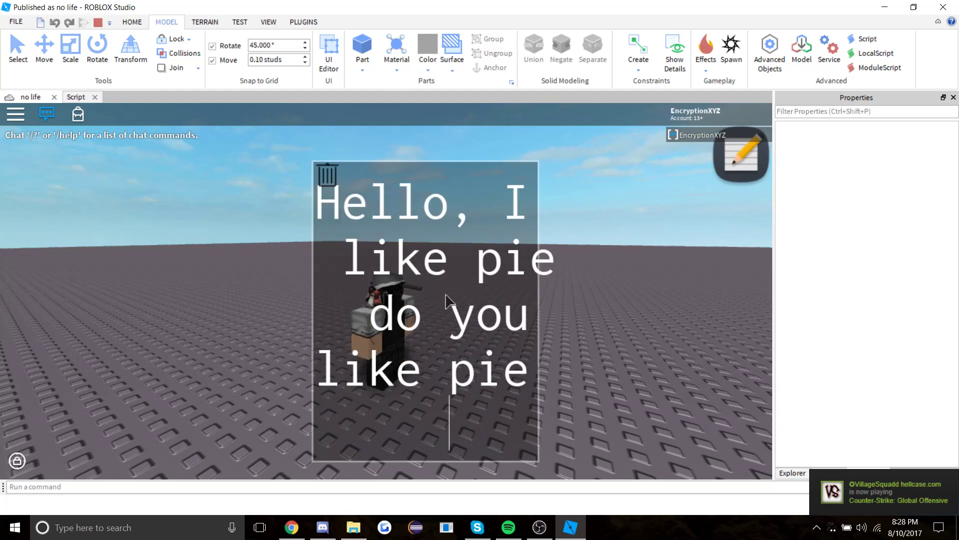
text(because i like)
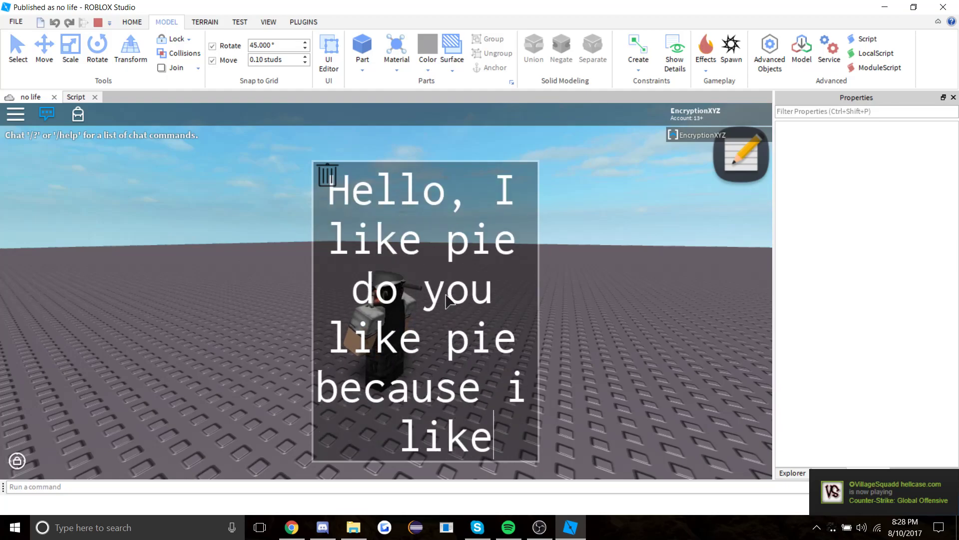
text( pie ;))
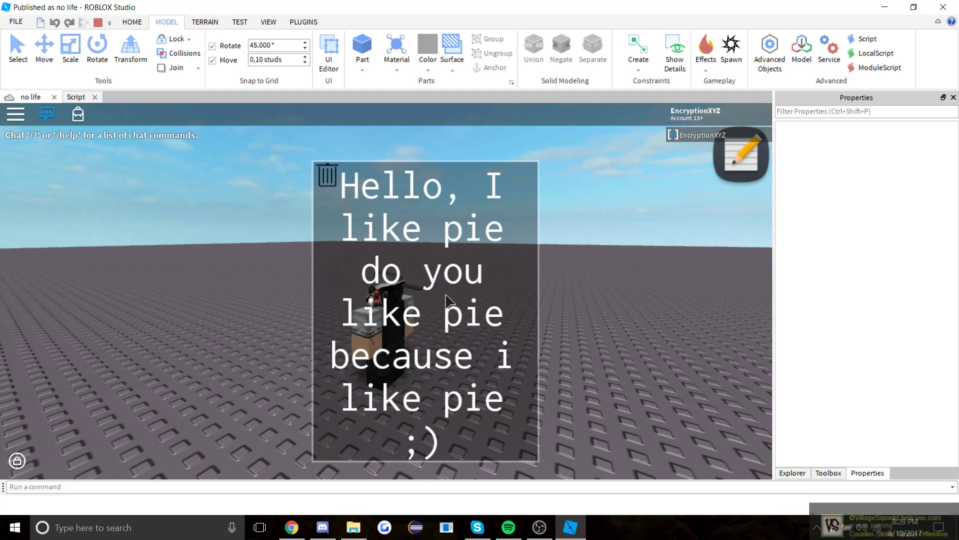
key(Return)
Walk the character forward, try closing the note frame, and tilt the camera over the baseplate
key(w)
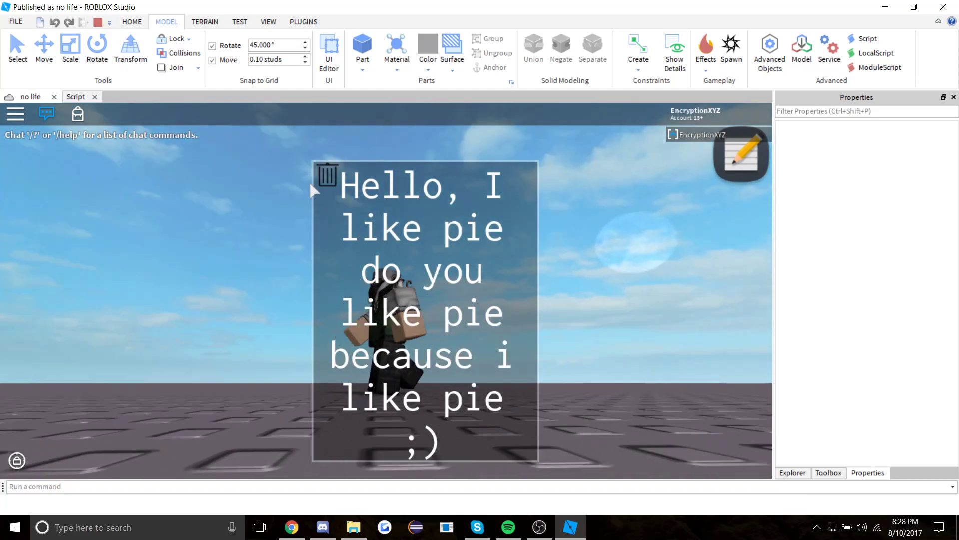
click(327, 180)
right_drag(488, 223, 475, 227)
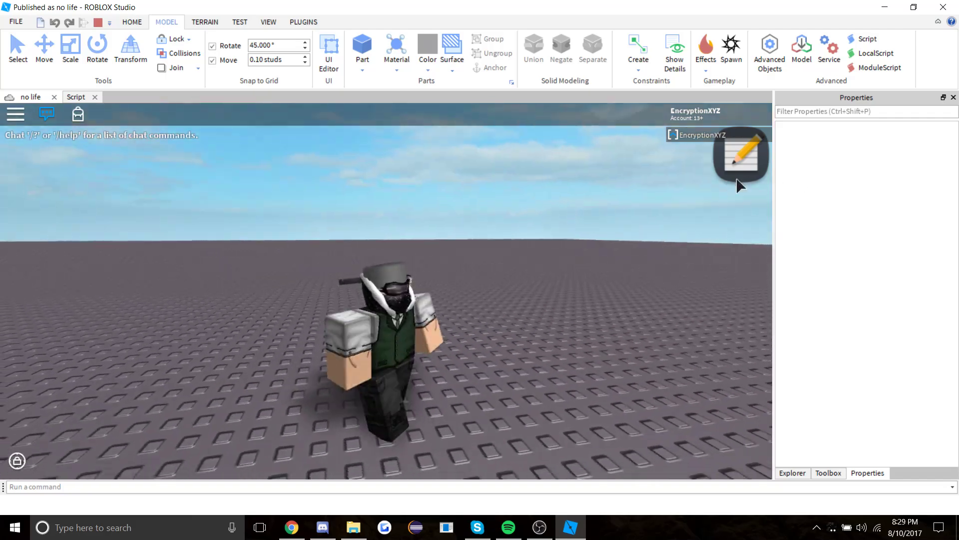
Rotate the camera in close under the character, then turn it to face the character
right_drag(534, 219, 533, 218)
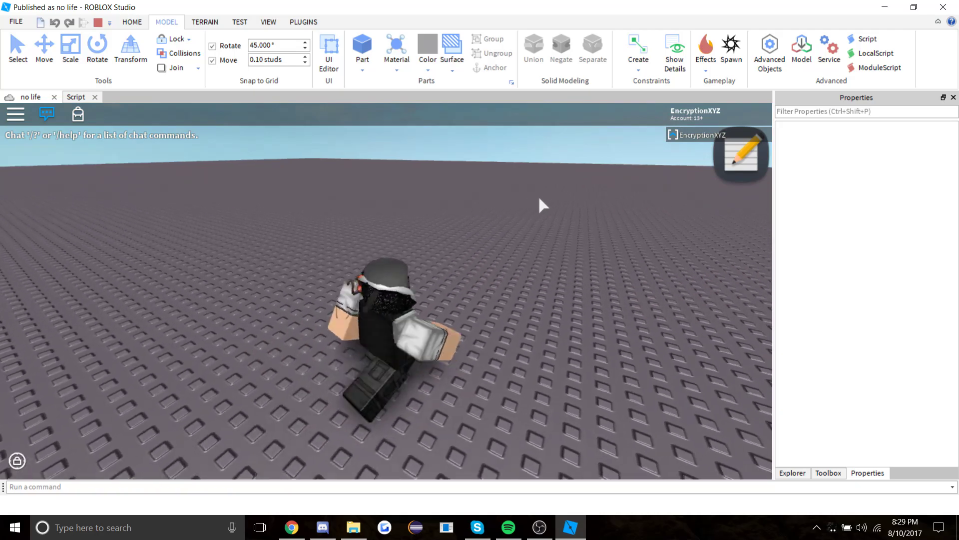
right_drag(539, 194, 513, 183)
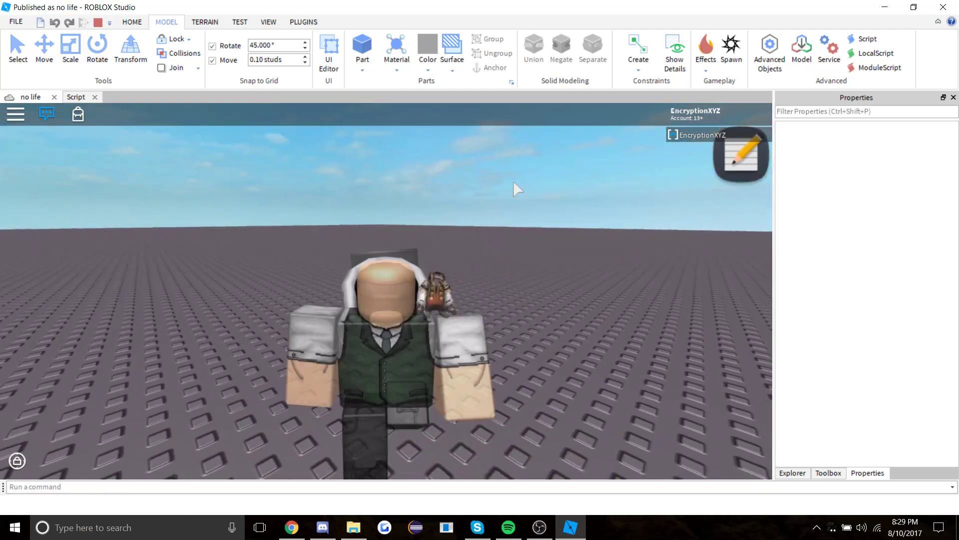